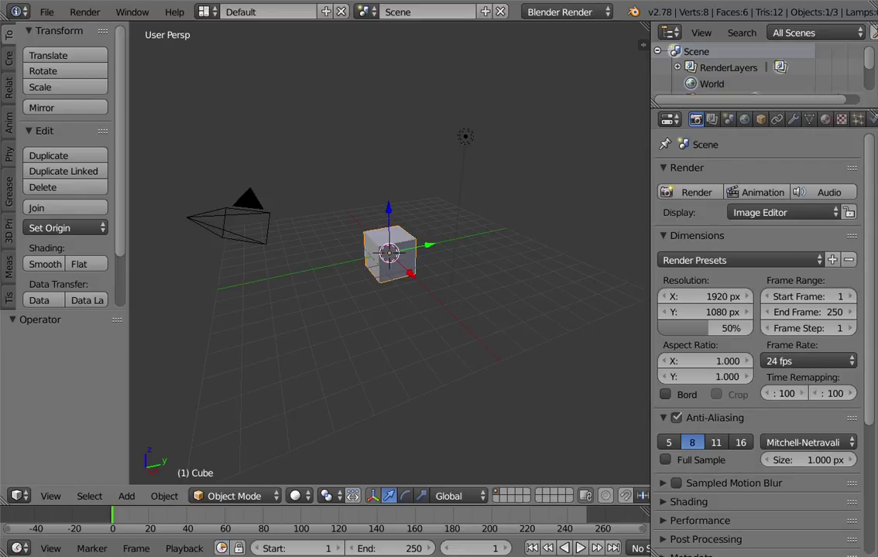
# Show the Tissue tessellation tools and move the cube to Y -5.029.
pyautogui.moveTo(520, 59); pyautogui.dragTo(364, 198, button='middle')
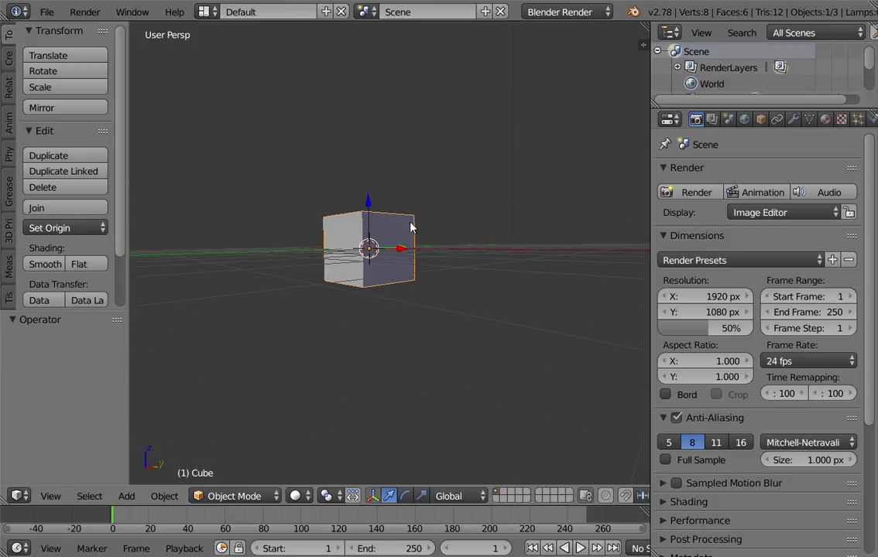
pyautogui.click(6, 300)
pyautogui.moveTo(321, 226); pyautogui.dragTo(431, 237, button='middle')
pyautogui.moveTo(430, 244); pyautogui.dragTo(292, 253)
pyautogui.scroll(1, 386, 257)
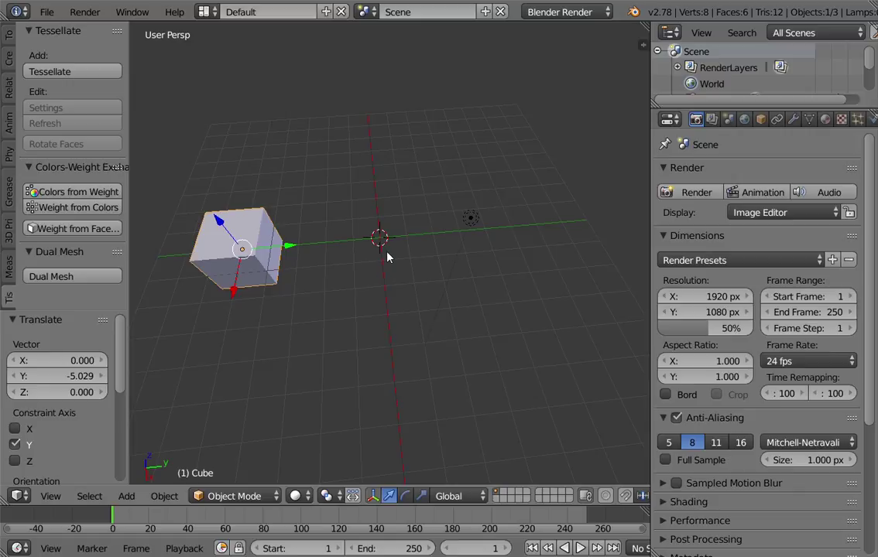
# Add a torus primitive at the scene origin beside the offset cube.
pyautogui.click(9, 58)
pyautogui.click(71, 184)
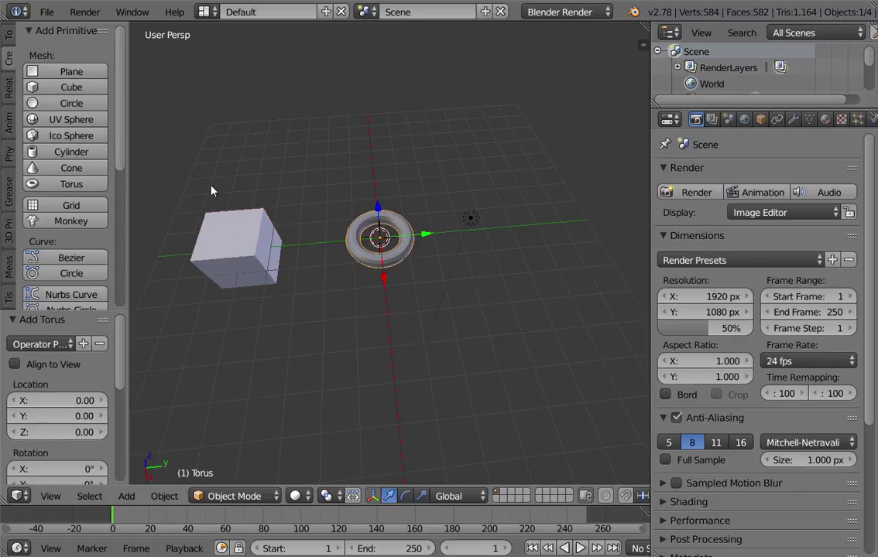
pyautogui.moveTo(211, 191); pyautogui.dragTo(477, 239, button='middle')
pyautogui.scroll(2, 403, 247)
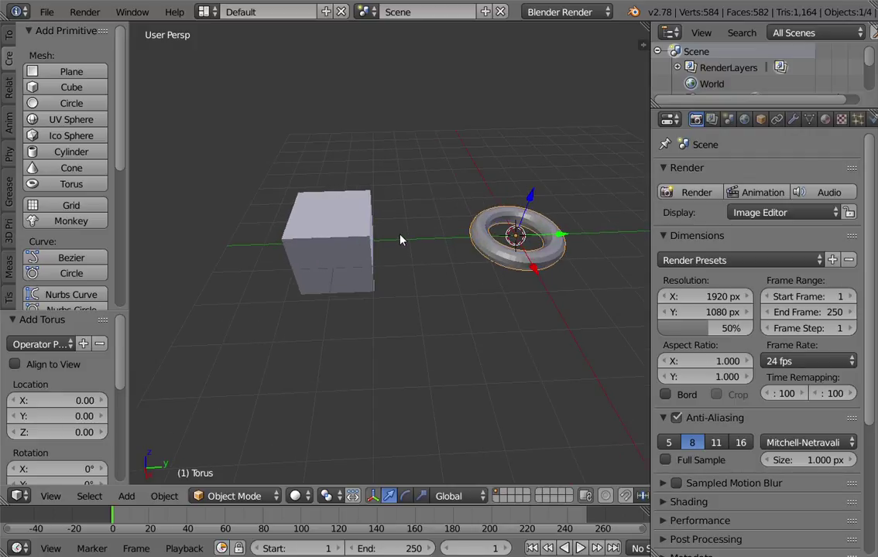
# Select the cube with the torus and start Tessellate, with Cube as base and Torus as component.
pyautogui.keyDown('shift'); pyautogui.rightClick(352, 214); pyautogui.keyUp('shift')
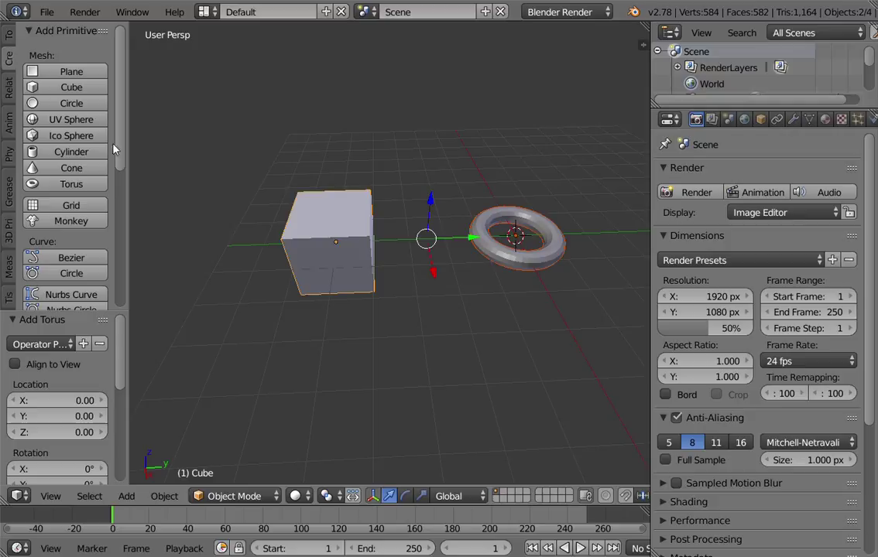
pyautogui.click(8, 297)
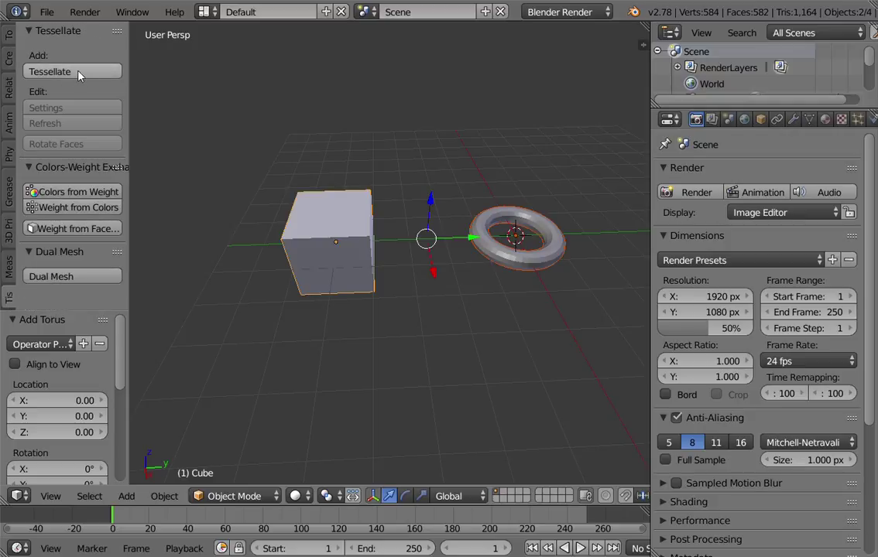
pyautogui.moveTo(70, 313); pyautogui.dragTo(70, 404)
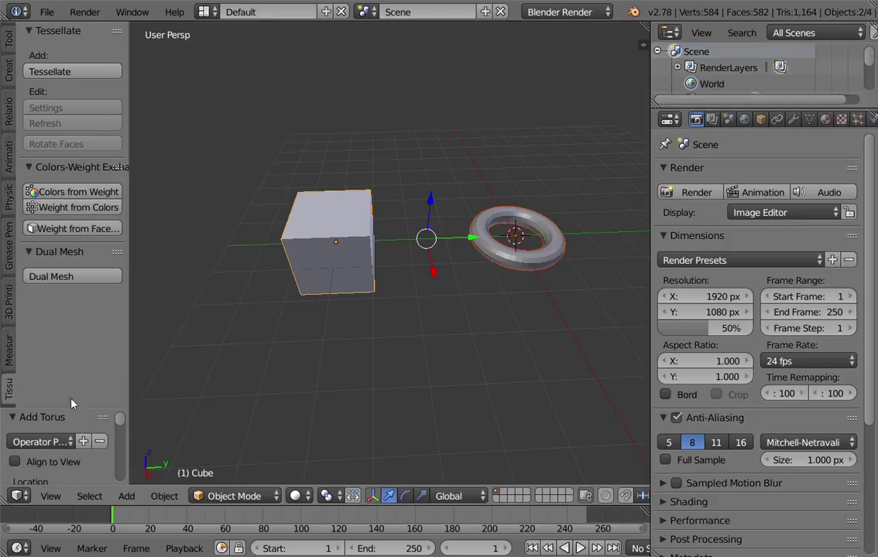
pyautogui.click(91, 72)
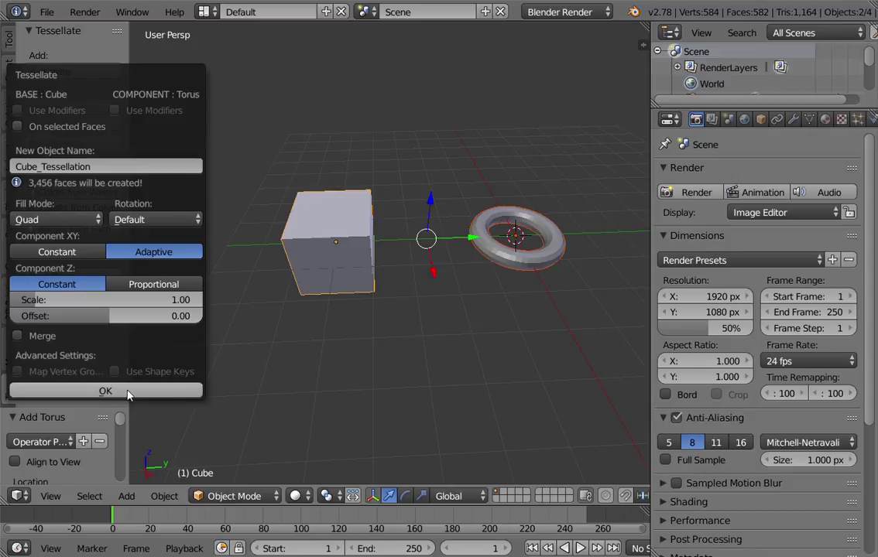
# Confirm the tessellation and move Cube_Tessellation along Y off the cube.
pyautogui.click(105, 391)
pyautogui.scroll(-3, 334, 258)
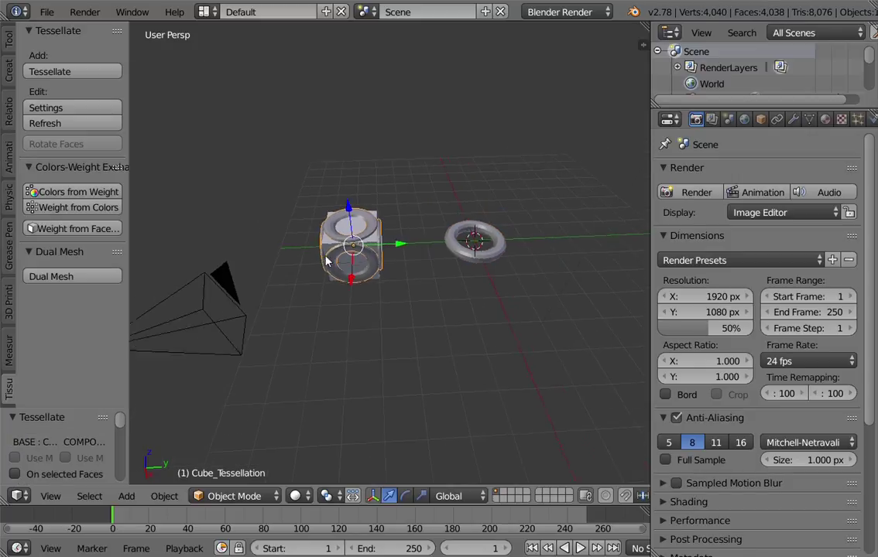
pyautogui.moveTo(400, 248); pyautogui.dragTo(309, 248)
pyautogui.moveTo(309, 249); pyautogui.dragTo(433, 244, button='middle')
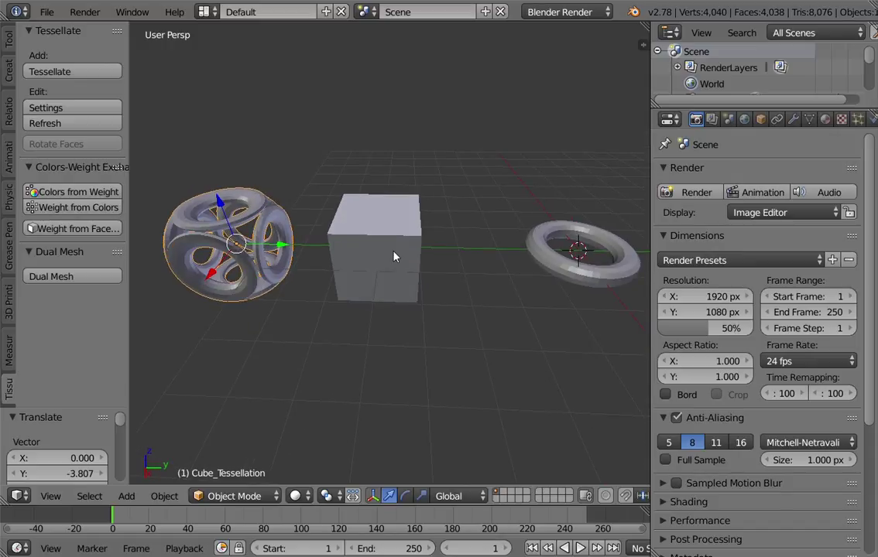
# Stretch the base cube into a wedge by scaling two opposite corner vertices by 2.3.
pyautogui.rightClick(373, 243)
pyautogui.moveTo(384, 239); pyautogui.dragTo(368, 272, button='middle')
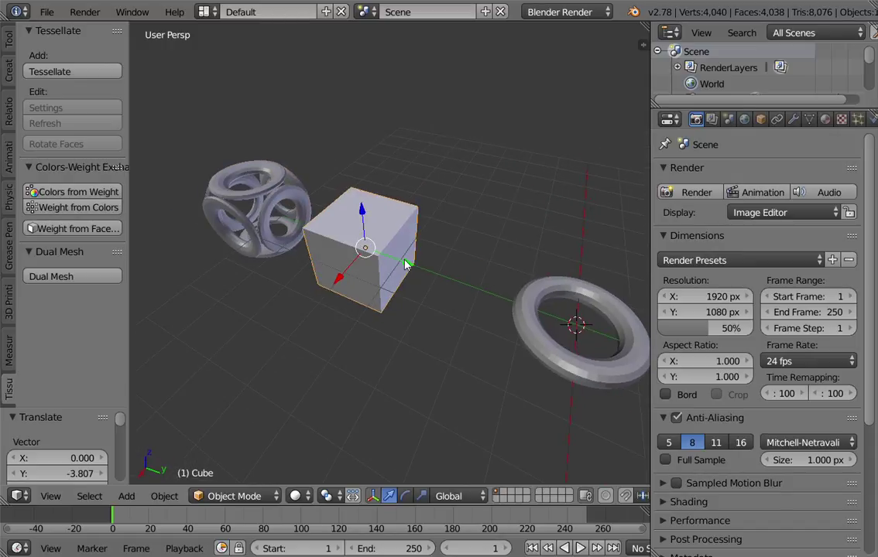
pyautogui.moveTo(399, 272); pyautogui.dragTo(431, 279)
pyautogui.press('Tab')
pyautogui.moveTo(431, 278); pyautogui.dragTo(455, 220, button='middle')
pyautogui.rightClick(444, 202)
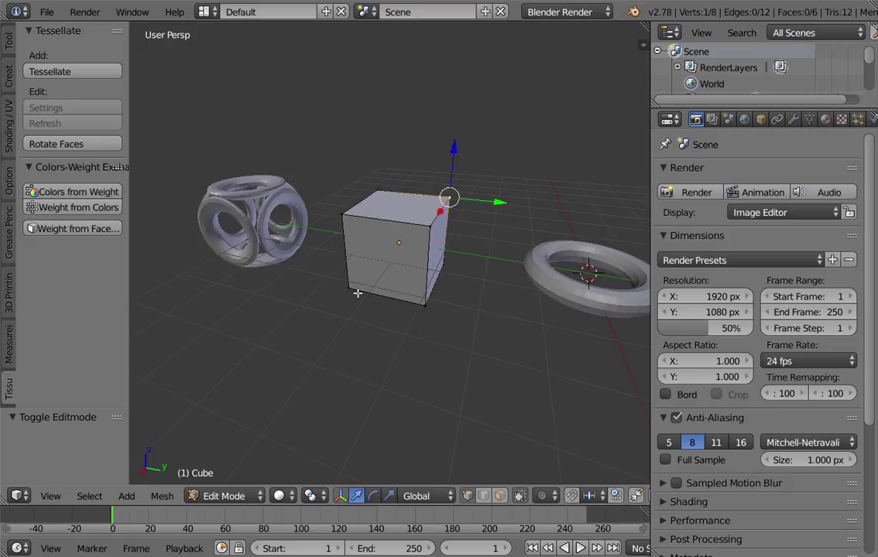
pyautogui.keyDown('shift'); pyautogui.rightClick(349, 287); pyautogui.keyUp('shift')
pyautogui.press('s')
pyautogui.click(421, 319)
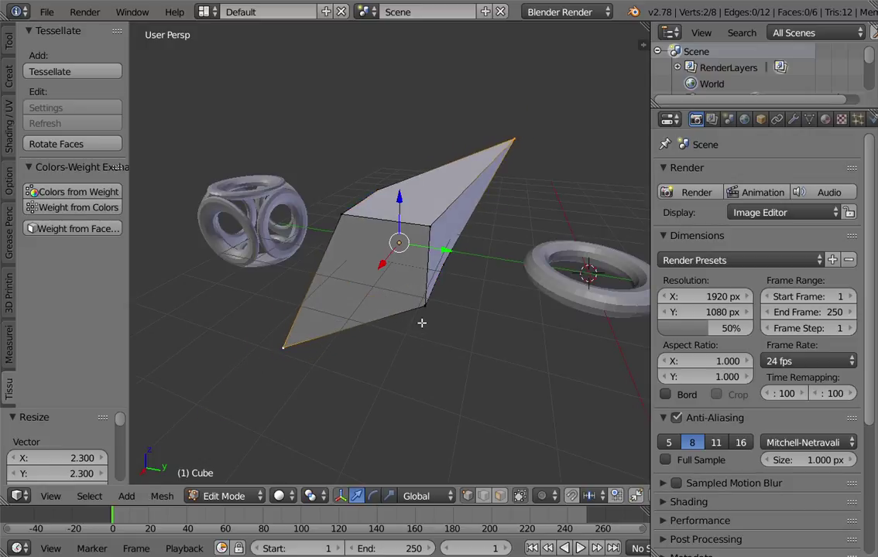
pyautogui.moveTo(421, 319); pyautogui.dragTo(436, 271, button='middle')
pyautogui.press('Tab')
# Refresh Cube_Tessellation so its torus lattice follows the wedge shape.
pyautogui.rightClick(276, 207)
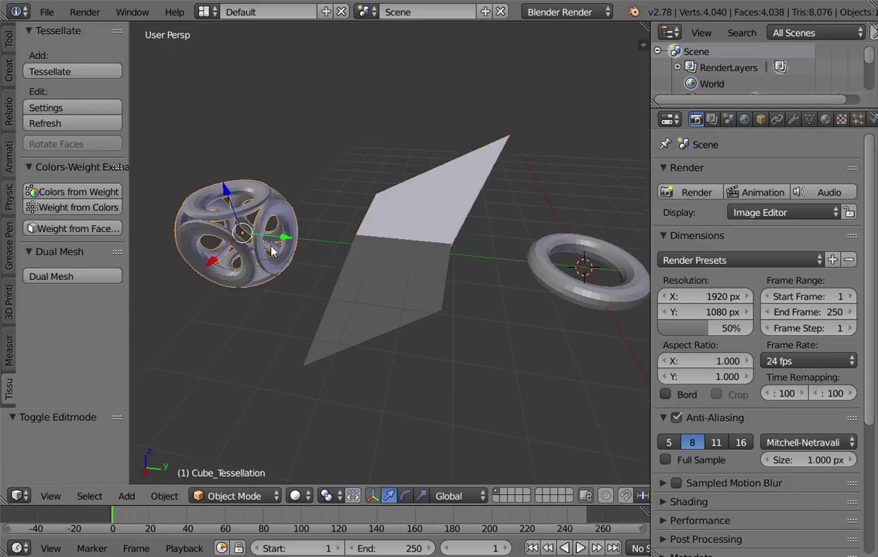
pyautogui.moveTo(273, 249); pyautogui.dragTo(425, 277, button='middle')
pyautogui.click(107, 124)
# Edit the torus mesh with everything deselected and face selection mode active.
pyautogui.rightClick(511, 306)
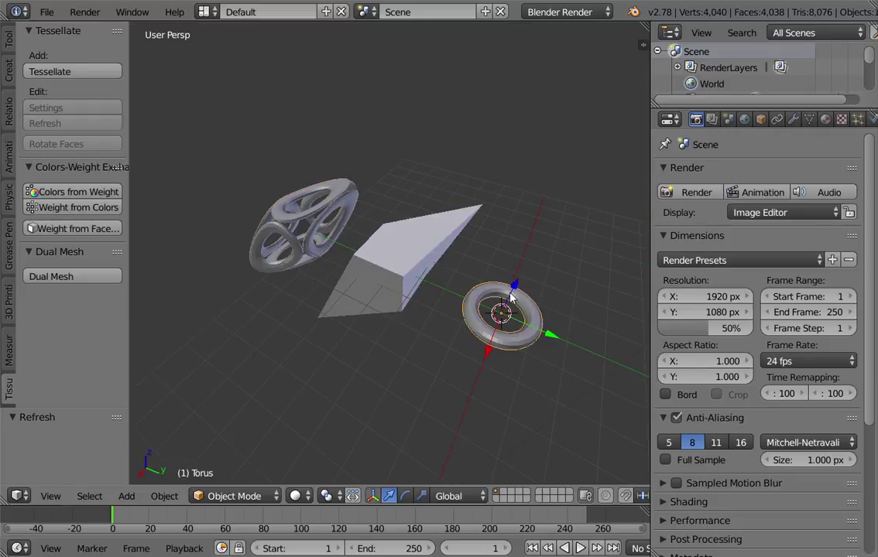
pyautogui.moveTo(511, 305); pyautogui.dragTo(472, 274, button='middle')
pyautogui.press('Tab')
pyautogui.rightClick(465, 231)
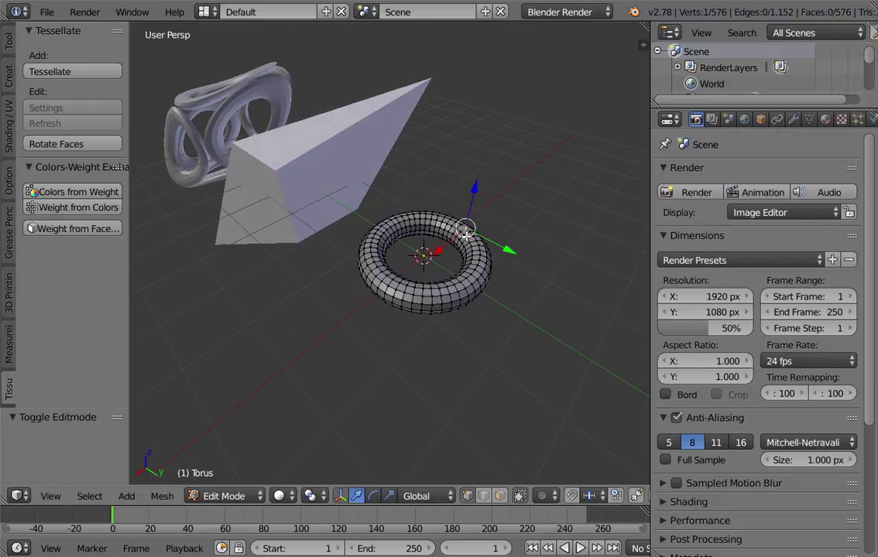
pyautogui.scroll(4, 462, 258)
pyautogui.press('a')
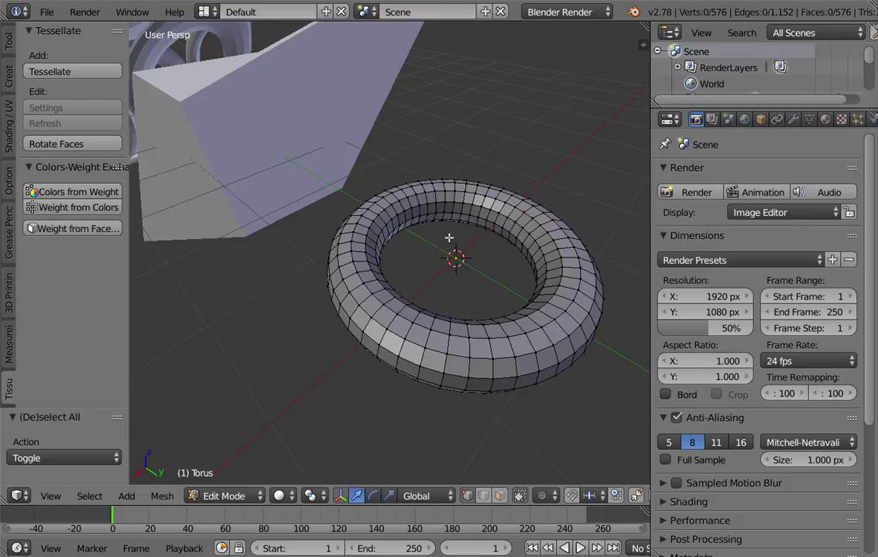
pyautogui.hotkey('ctrl', 'Tab')
pyautogui.click(410, 253)
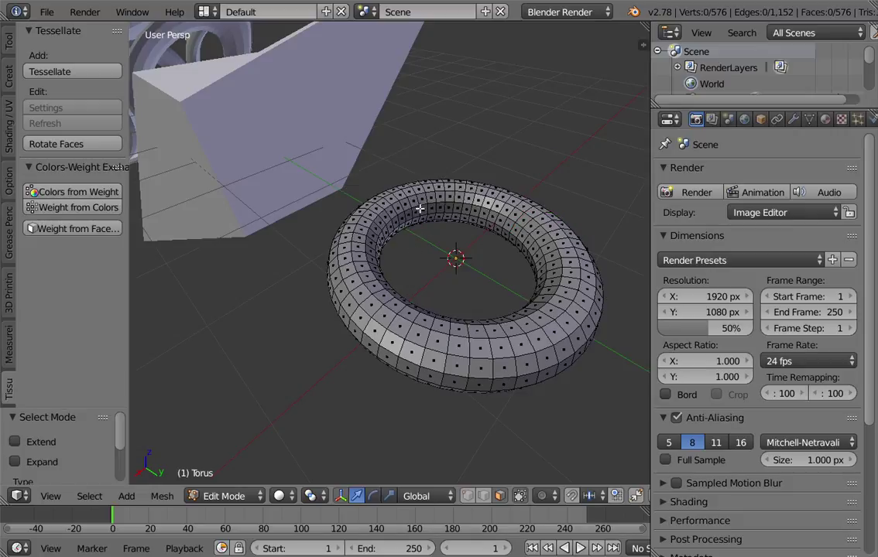
# Extrude the torus's inner face ring as individual faces, shrunk into small ridges.
pyautogui.keyDown('alt'); pyautogui.rightClick(418, 206); pyautogui.keyUp('alt')
pyautogui.hotkey('alt', 'e')
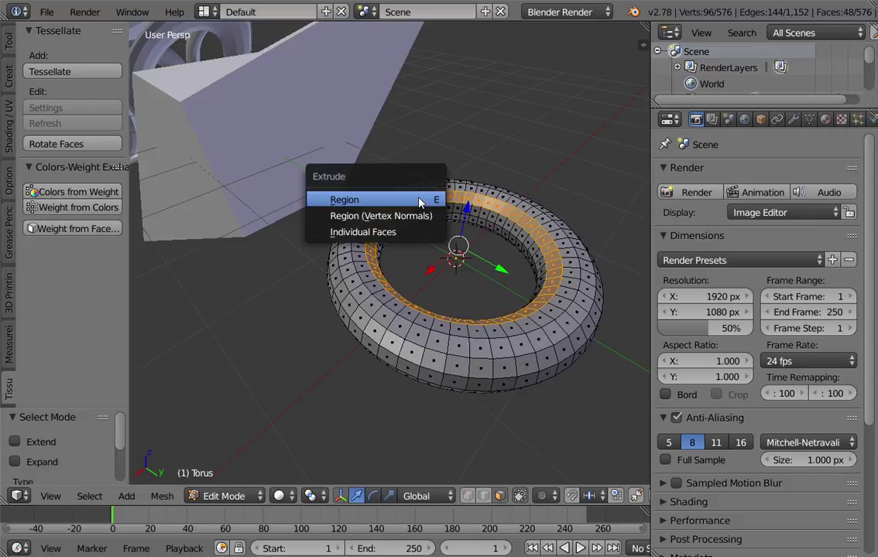
pyautogui.click(412, 229)
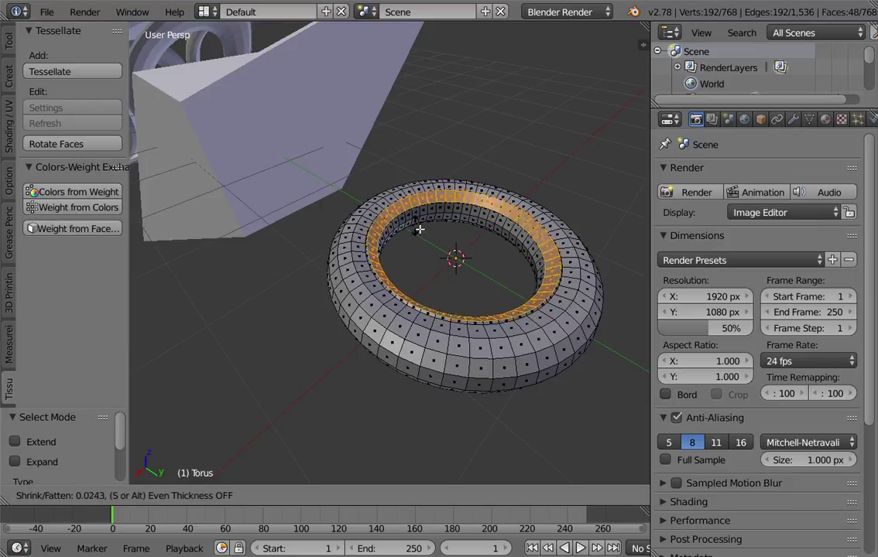
pyautogui.click(418, 223)
pyautogui.press('Tab')
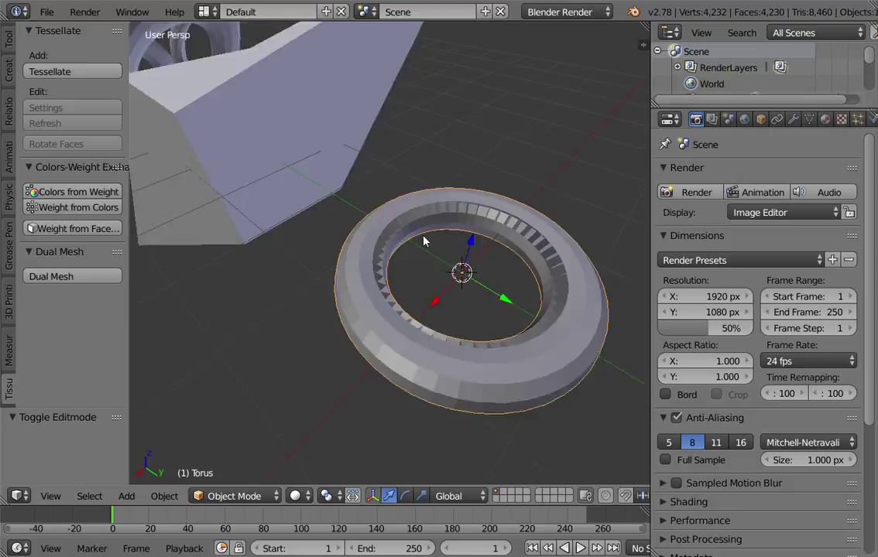
# Refresh Cube_Tessellation to pick up the ridged torus, reaching 5,384 faces.
pyautogui.moveTo(423, 240); pyautogui.dragTo(378, 195, button='middle')
pyautogui.rightClick(378, 195)
pyautogui.press('KP_Decimal')
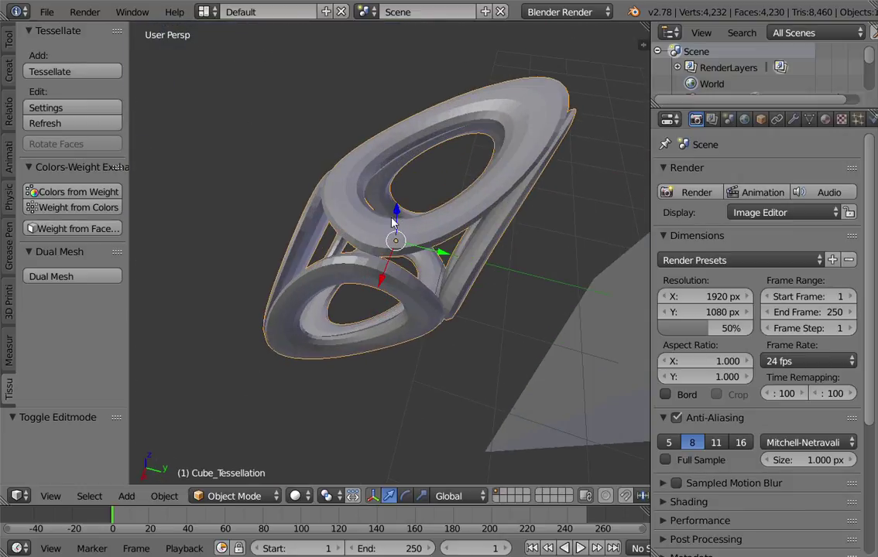
pyautogui.click(91, 125)
pyautogui.moveTo(297, 198); pyautogui.dragTo(521, 239, button='middle')
pyautogui.moveTo(520, 205); pyautogui.dragTo(490, 222, button='middle')
# Add a Catmull-Clark Subdivision Surface modifier (view 1, render 2) to the wedge cube.
pyautogui.rightClick(502, 188)
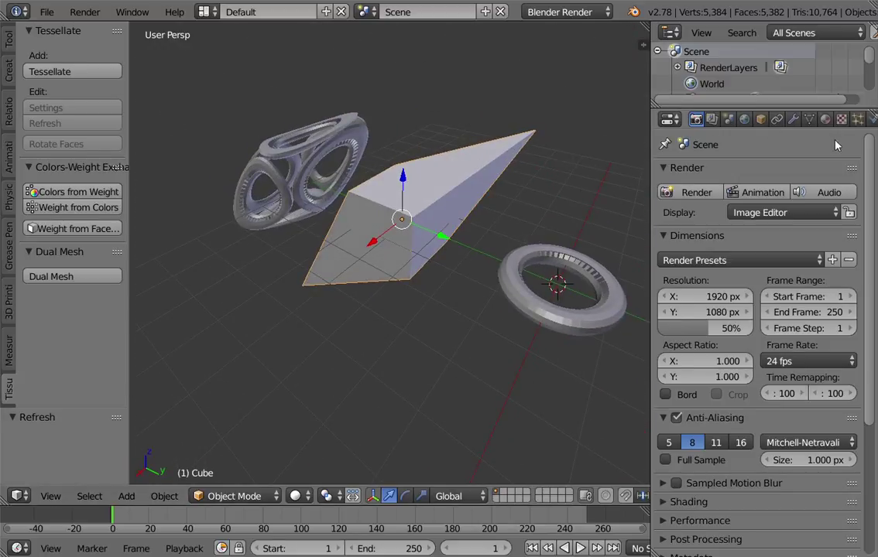
pyautogui.click(792, 118)
pyautogui.click(768, 175)
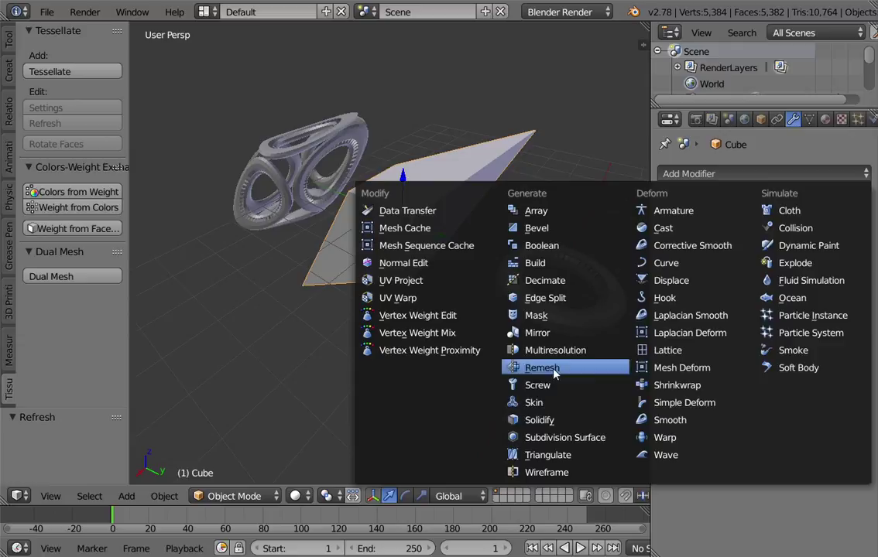
pyautogui.click(584, 438)
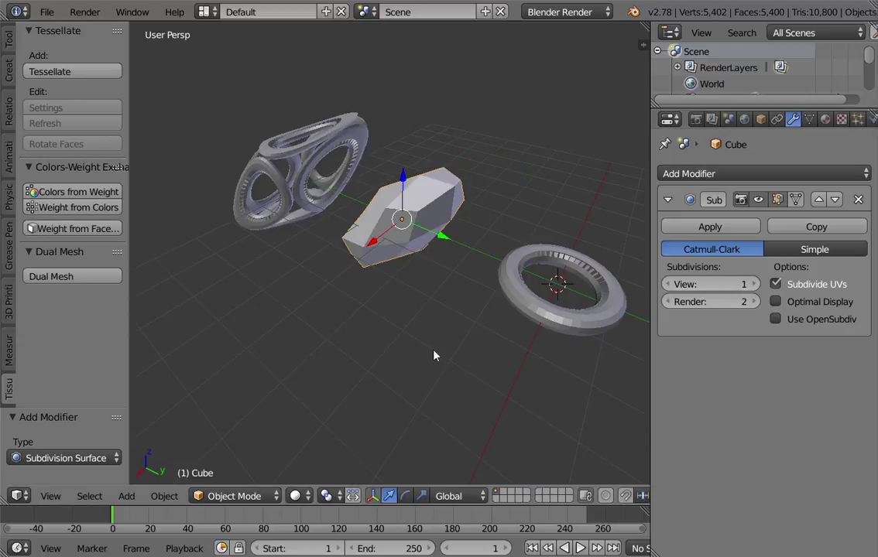
pyautogui.moveTo(434, 356); pyautogui.dragTo(294, 144, button='middle')
# Refresh Cube_Tessellation and zoom in on the updated result.
pyautogui.rightClick(297, 147)
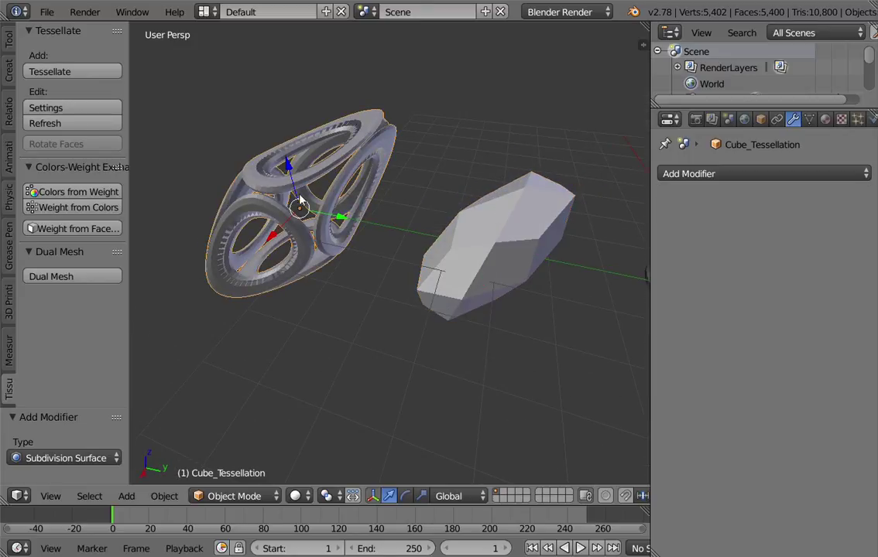
pyautogui.moveTo(300, 202); pyautogui.dragTo(405, 182, button='middle')
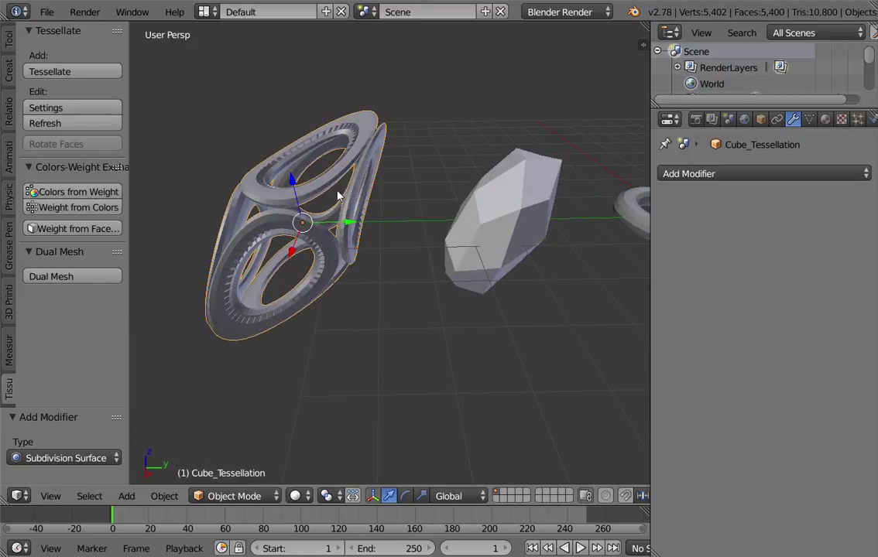
pyautogui.moveTo(337, 197); pyautogui.dragTo(310, 178, button='middle')
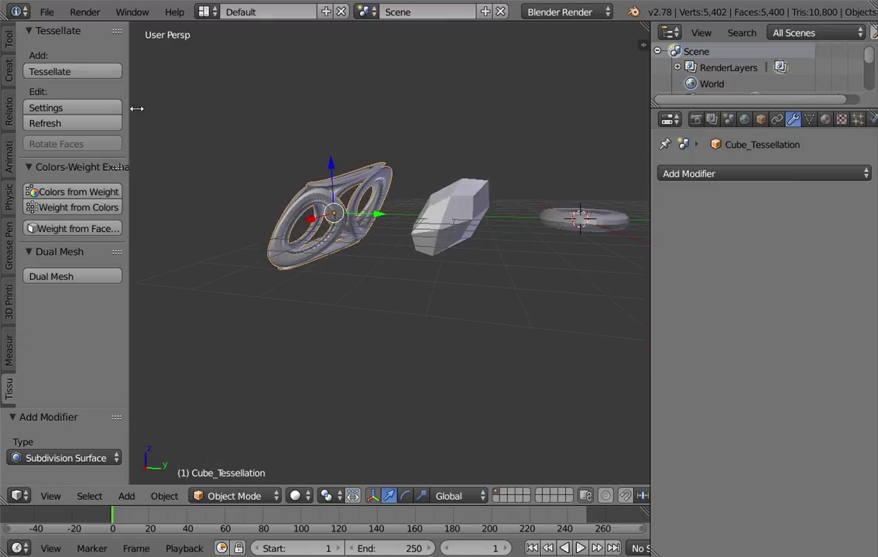
pyautogui.click(95, 125)
pyautogui.moveTo(165, 140); pyautogui.dragTo(455, 277, button='middle')
pyautogui.scroll(3, 457, 250)
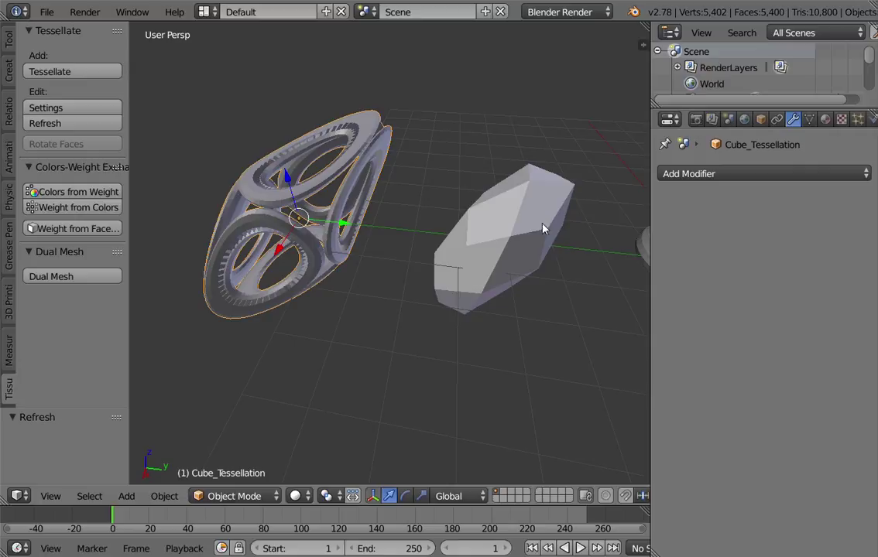
# Enable Use Modifiers for the base in the tessellation settings, giving 18,432 faces.
pyautogui.click(73, 109)
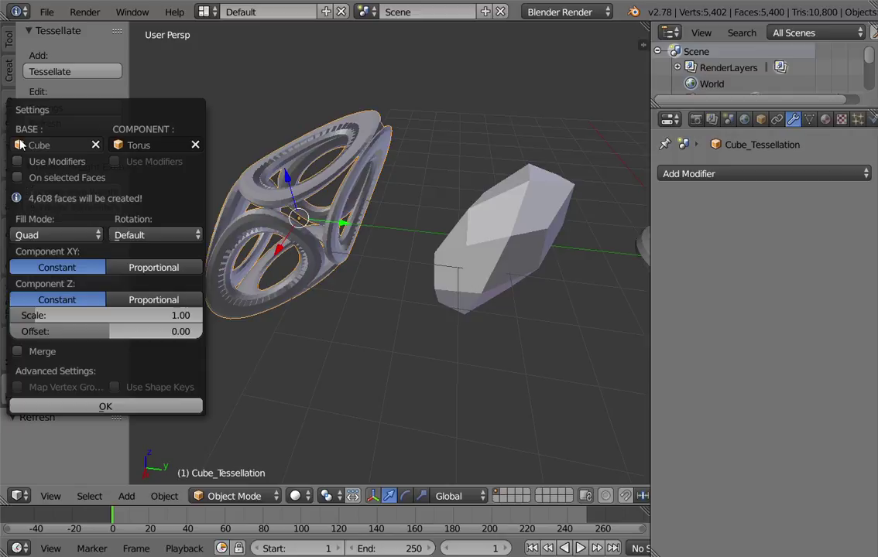
pyautogui.click(18, 163)
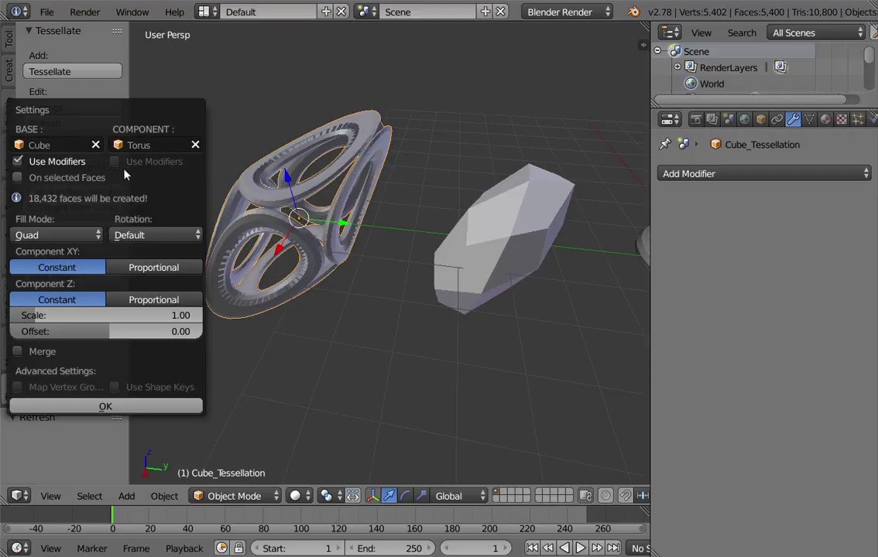
pyautogui.click(100, 407)
pyautogui.moveTo(344, 300); pyautogui.dragTo(368, 204, button='middle')
pyautogui.scroll(4, 375, 235)
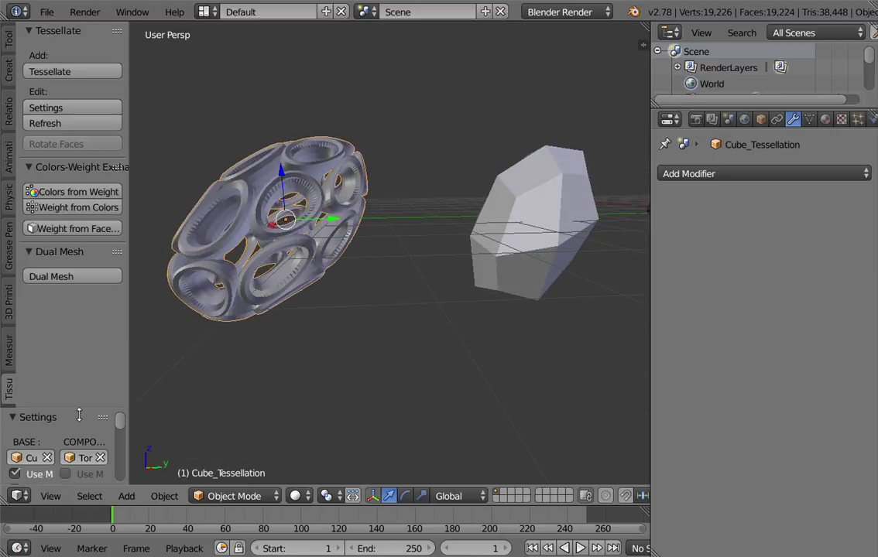
# Set the tessellation's Component Z Scale to 1.14 and Offset to 1.00.
pyautogui.moveTo(79, 416); pyautogui.dragTo(76, 174)
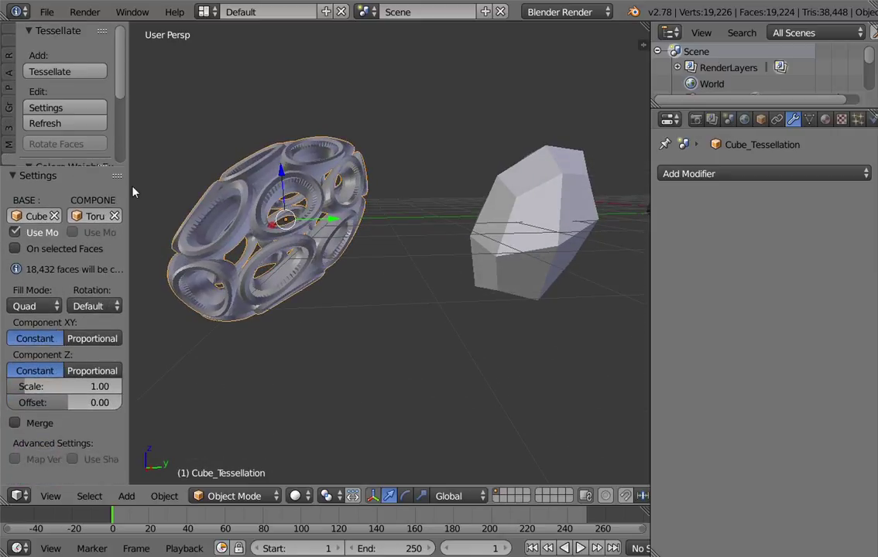
pyautogui.moveTo(136, 188); pyautogui.dragTo(204, 196)
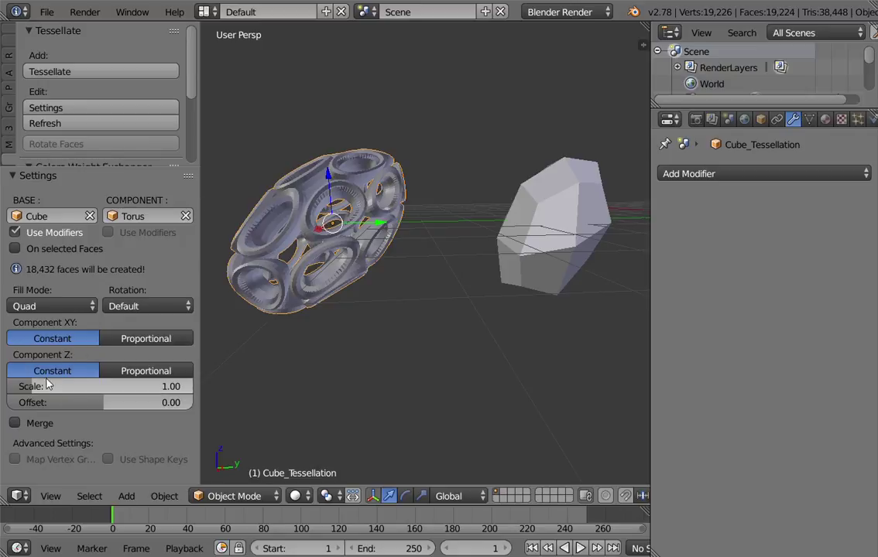
pyautogui.moveTo(27, 386)
pyautogui.mouseDown()
pyautogui.moveTo(86, 392)
pyautogui.moveTo(28, 390)
pyautogui.mouseUp()
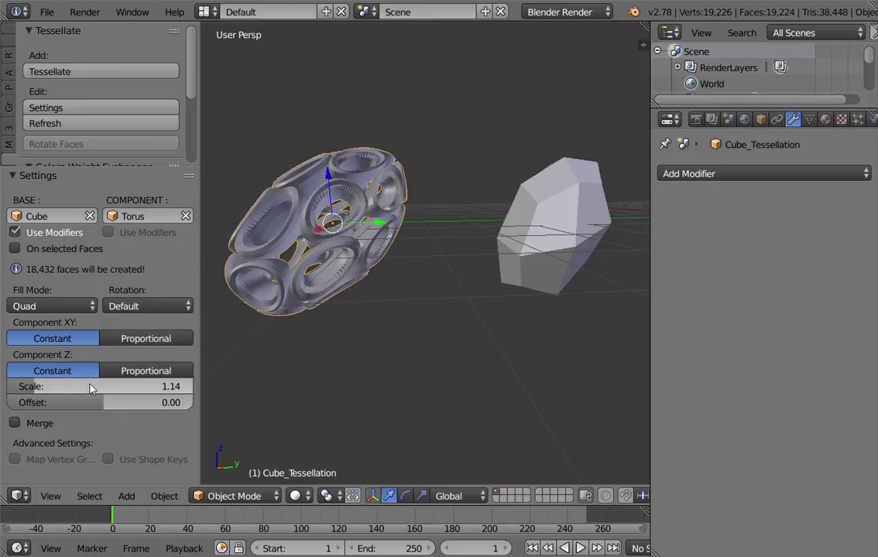
pyautogui.scroll(-3, 347, 209)
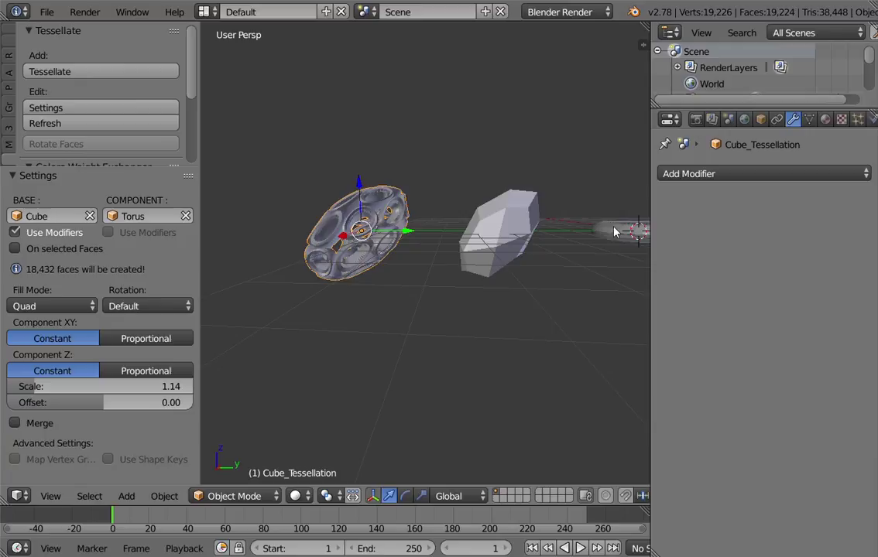
pyautogui.scroll(3, 231, 270)
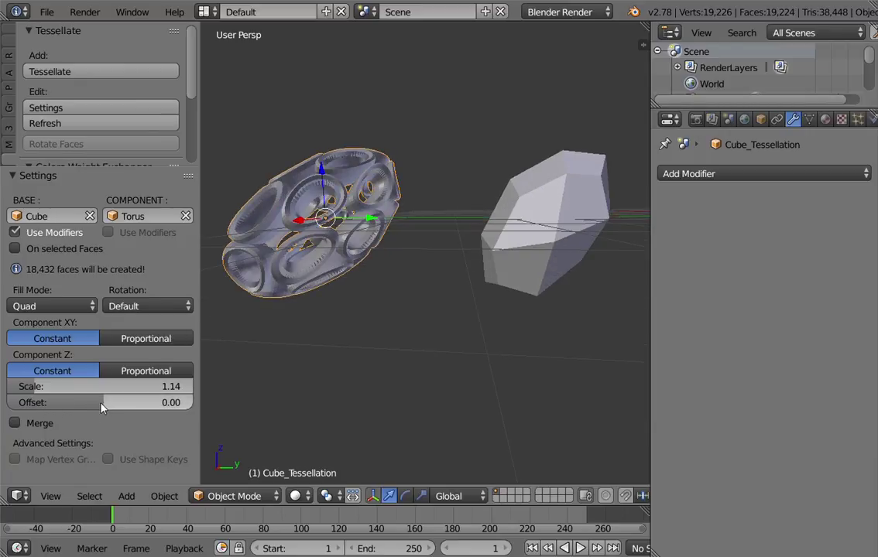
pyautogui.moveTo(101, 408); pyautogui.dragTo(4, 400)
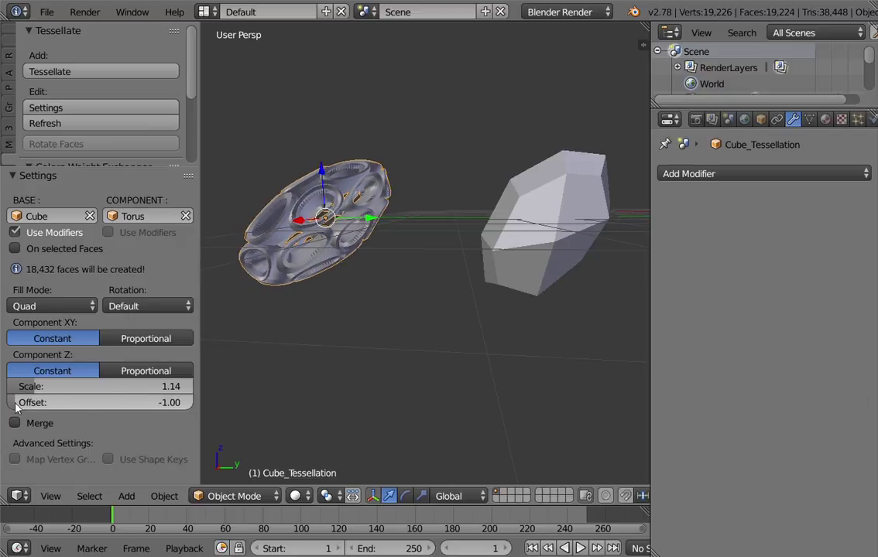
pyautogui.moveTo(25, 410); pyautogui.dragTo(243, 411)
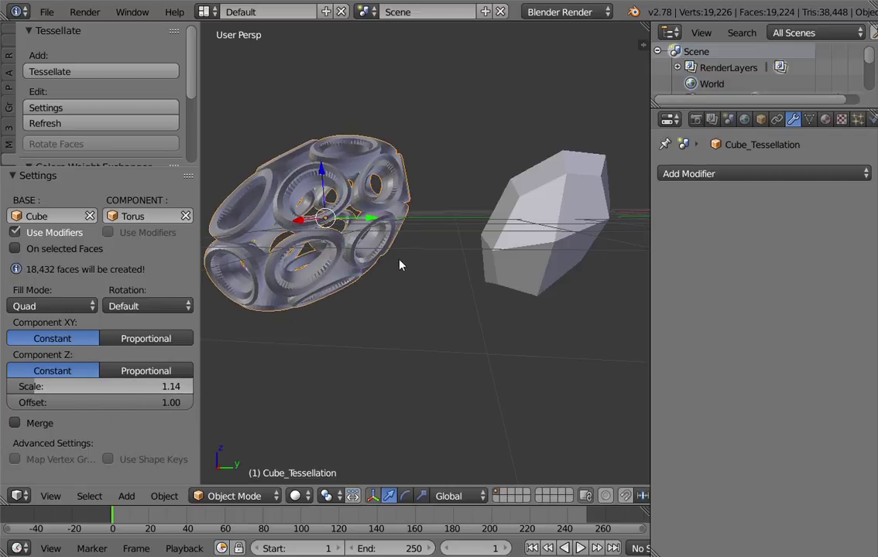
# Reset Cube_Tessellation to the origin and frame the base cube in view.
pyautogui.hotkey('alt', 'g')
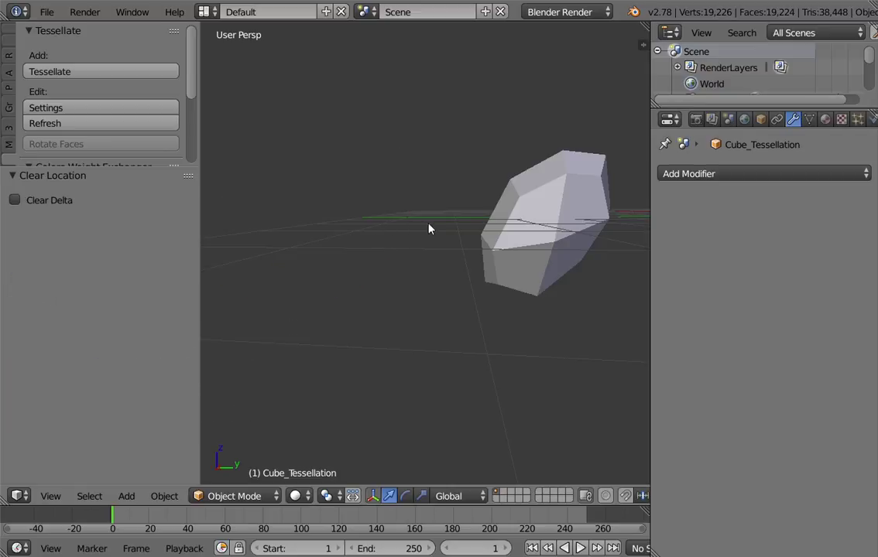
pyautogui.rightClick(544, 221)
pyautogui.press('KP_Decimal')
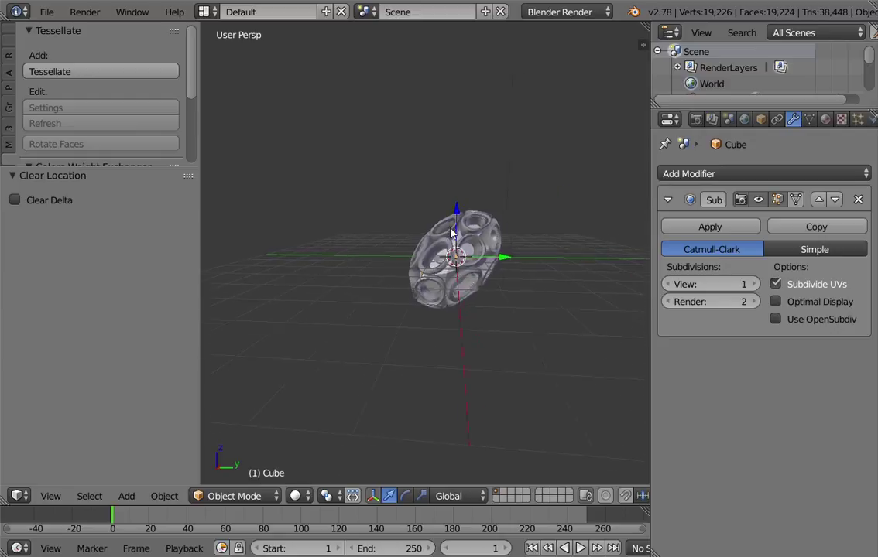
pyautogui.scroll(-4, 474, 237)
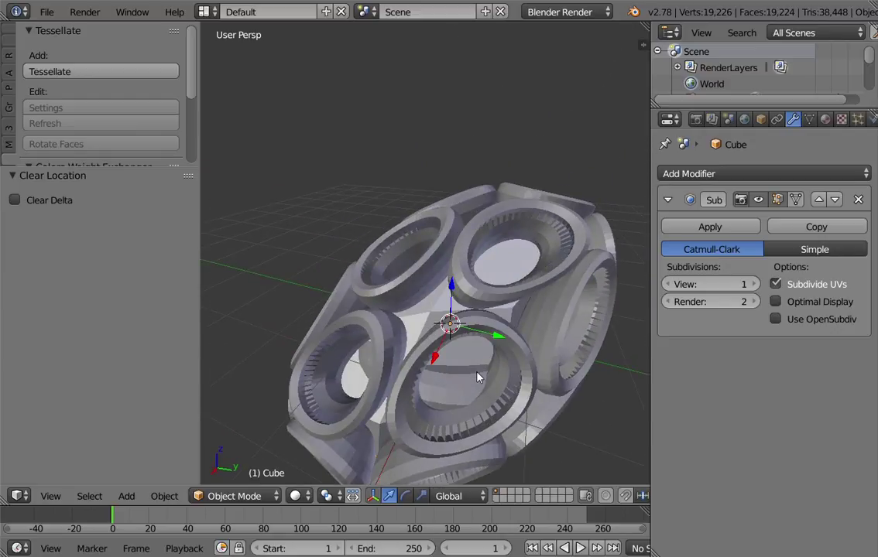
# Move the torus -6.83 along the Y axis.
pyautogui.rightClick(476, 307)
pyautogui.press('g')
pyautogui.press('y')
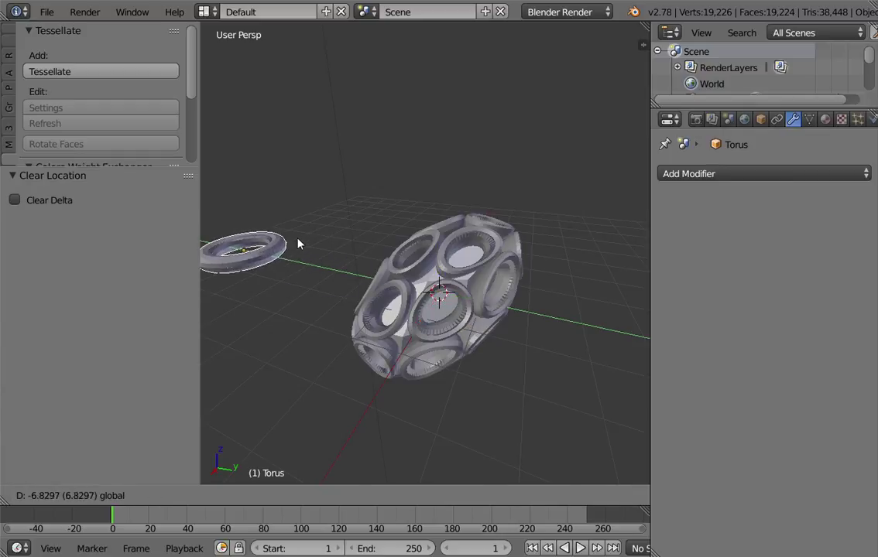
pyautogui.click(298, 243)
pyautogui.scroll(5, 362, 279)
pyautogui.scroll(8, 394, 256)
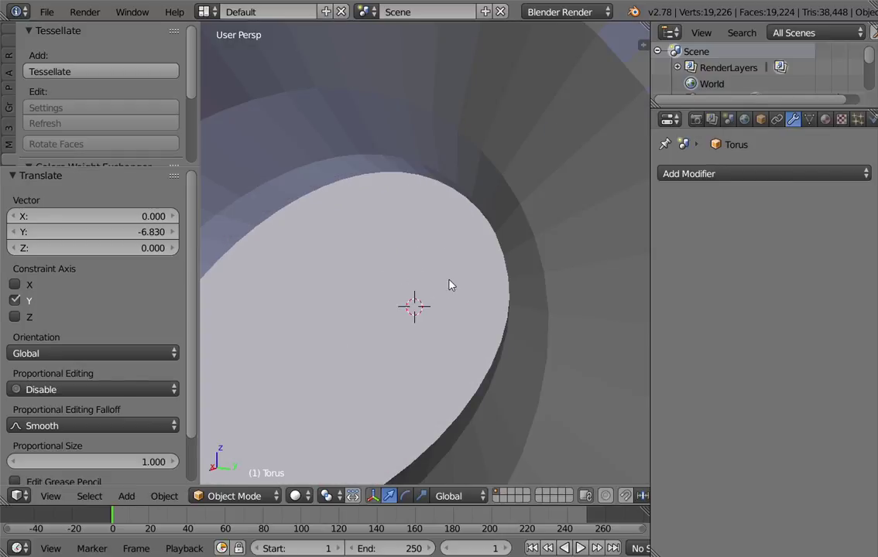
pyautogui.scroll(-10, 434, 284)
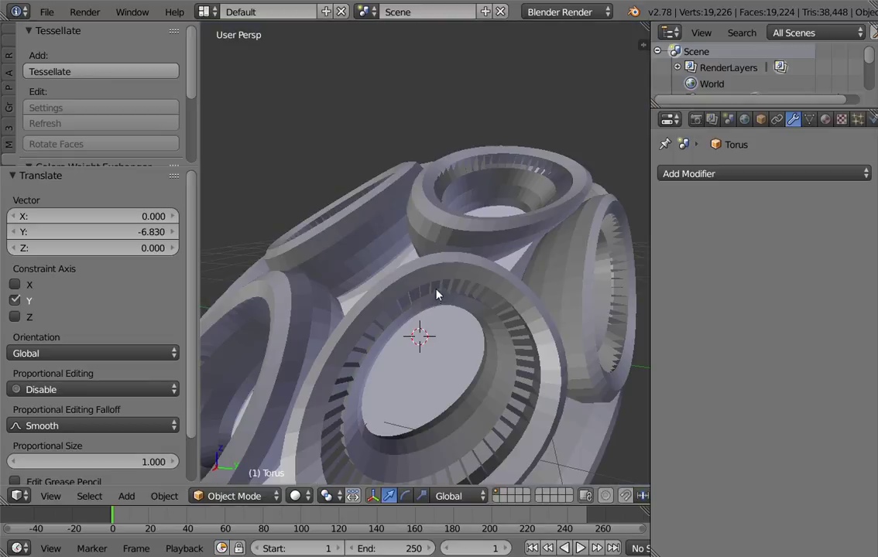
pyautogui.scroll(-5, 435, 294)
pyautogui.moveTo(446, 288); pyautogui.dragTo(388, 288, button='middle')
pyautogui.scroll(-3, 449, 260)
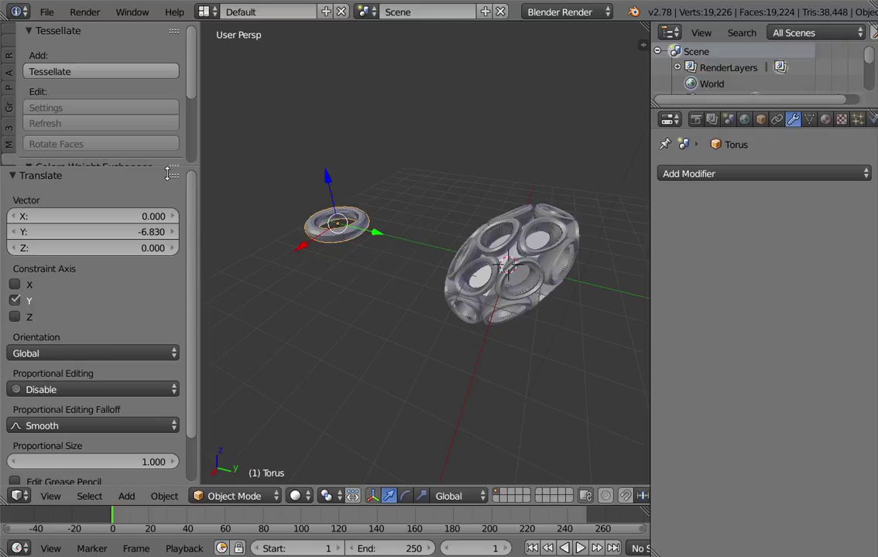
# Move Cube_Tessellation along Y to -3.449, between the torus and cube.
pyautogui.moveTo(169, 174); pyautogui.dragTo(164, 261)
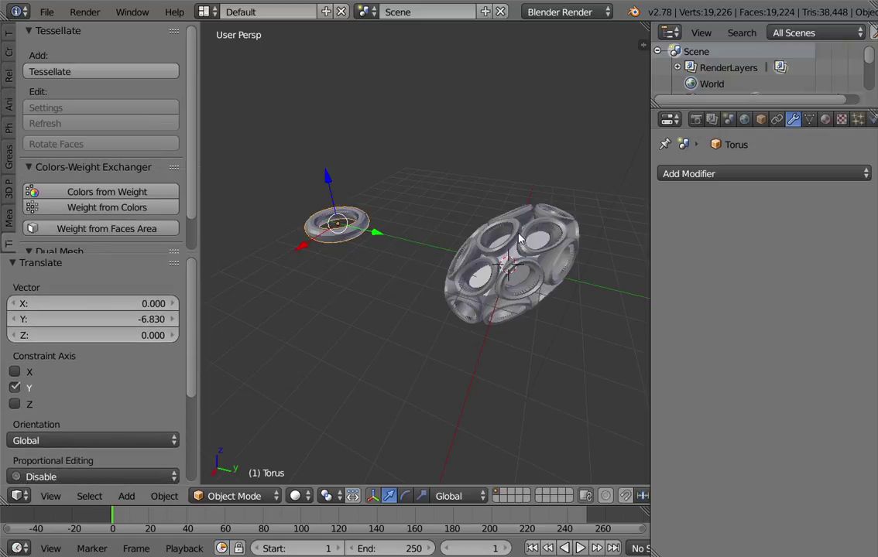
pyautogui.rightClick(472, 271)
pyautogui.moveTo(552, 283); pyautogui.dragTo(454, 261)
# Review the tessellation settings and close them without changes.
pyautogui.click(56, 108)
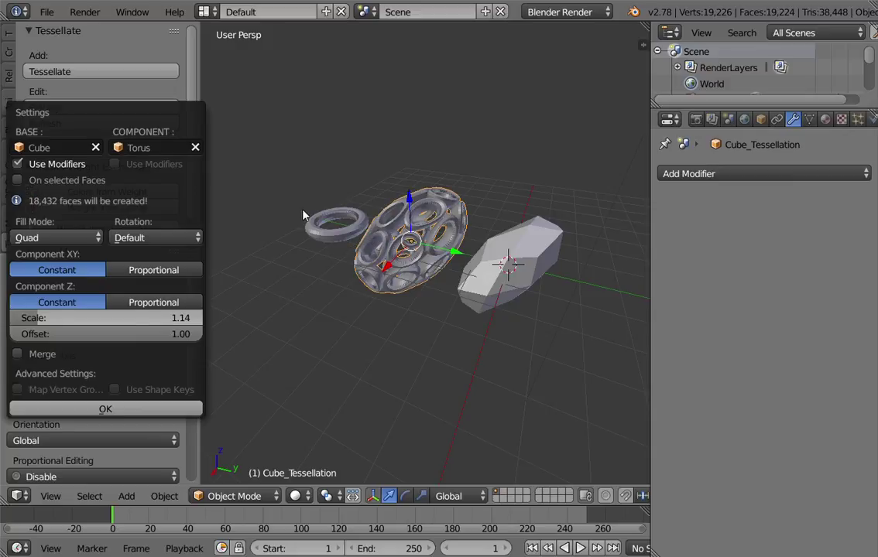
pyautogui.moveTo(303, 213); pyautogui.dragTo(375, 257, button='middle')
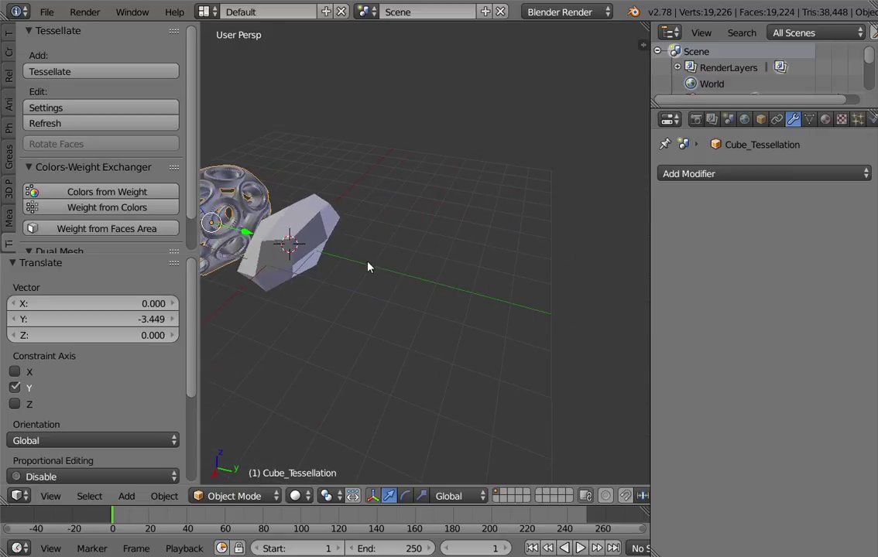
# In top orthographic view, add a new plane mesh and centre it in the viewport.
pyautogui.press('KP_7')
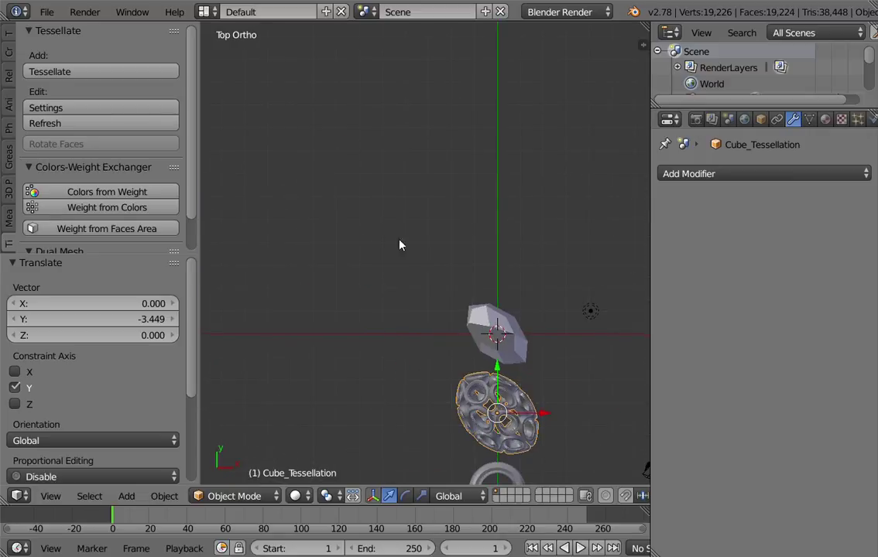
pyautogui.hotkey('shift', 'a')
pyautogui.moveTo(426, 172)
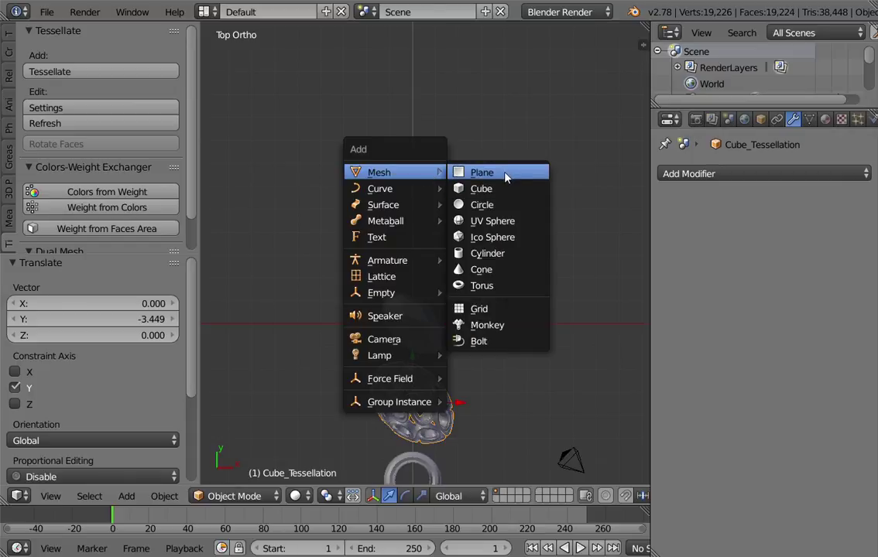
pyautogui.click(483, 173)
pyautogui.scroll(3, 460, 164)
pyautogui.keyDown('shift'); pyautogui.moveTo(459, 170); pyautogui.dragTo(432, 310, button='middle'); pyautogui.keyUp('shift')
pyautogui.scroll(2, 431, 311)
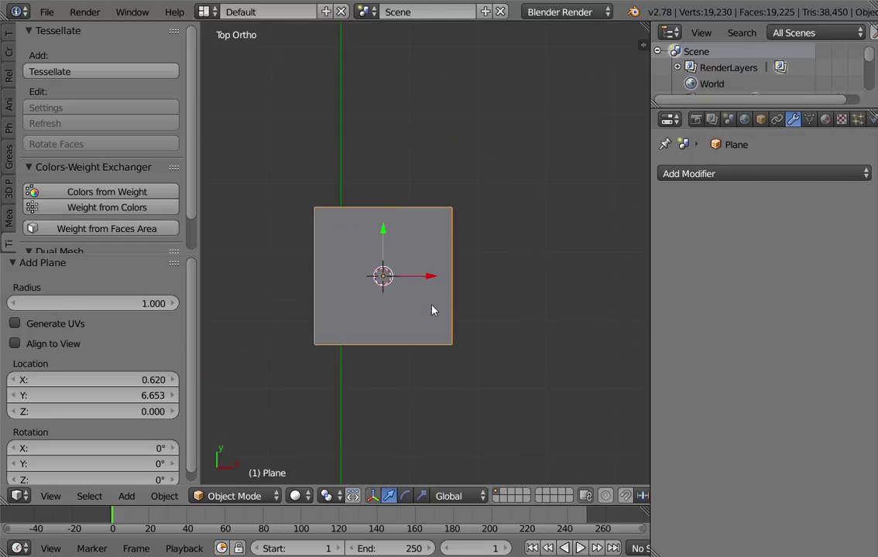
# Put the plane in Edit Mode, toggle the properties sidebar and turn on the on-screen key display.
pyautogui.press('Tab')
pyautogui.press('w')
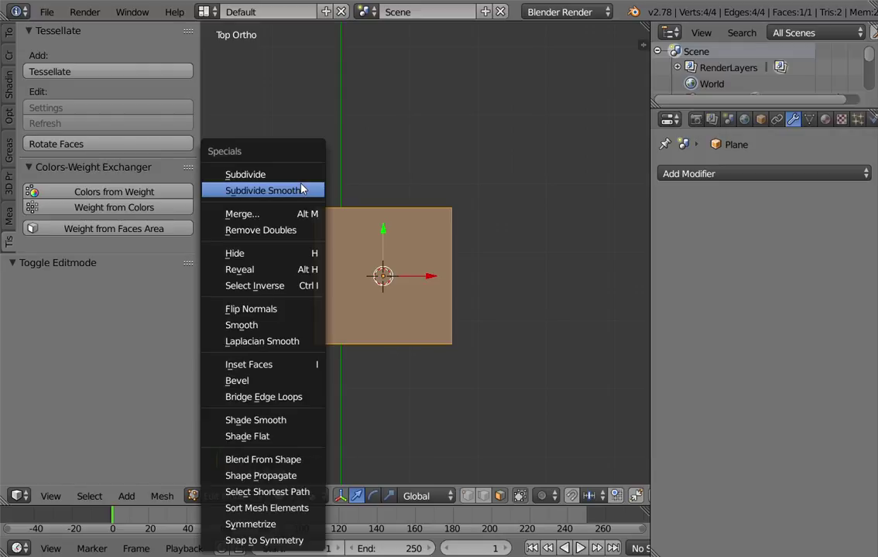
pyautogui.press('n')
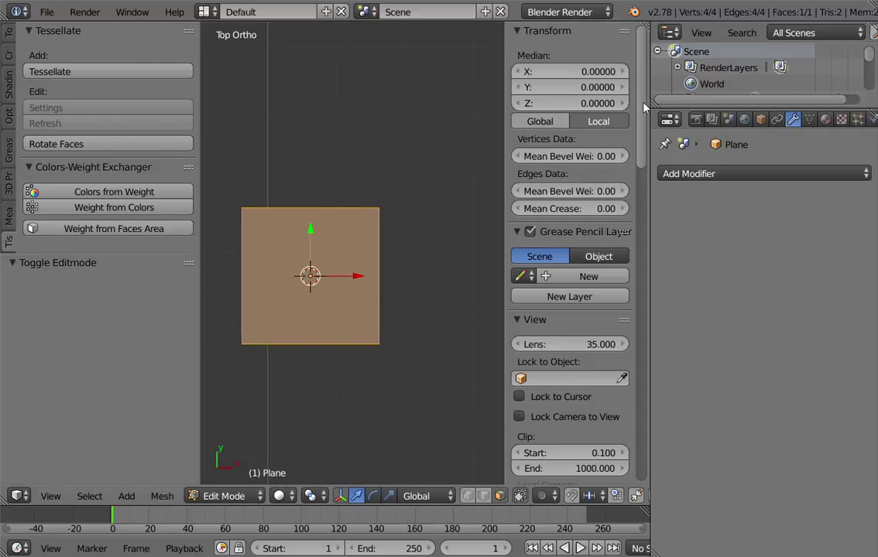
pyautogui.scroll(-15, 568, 246)
pyautogui.click(517, 469)
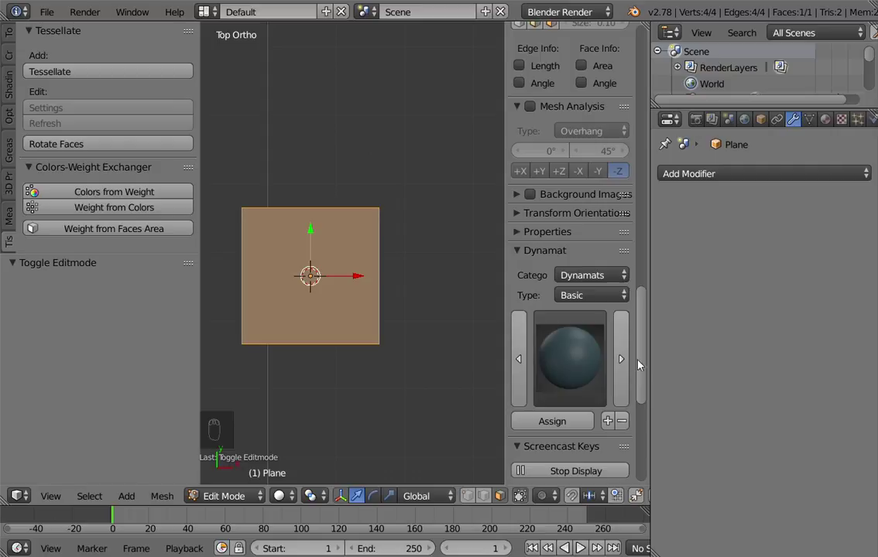
# Subdivide the plane with 2 cuts into a 3×3 grid.
pyautogui.press('n')
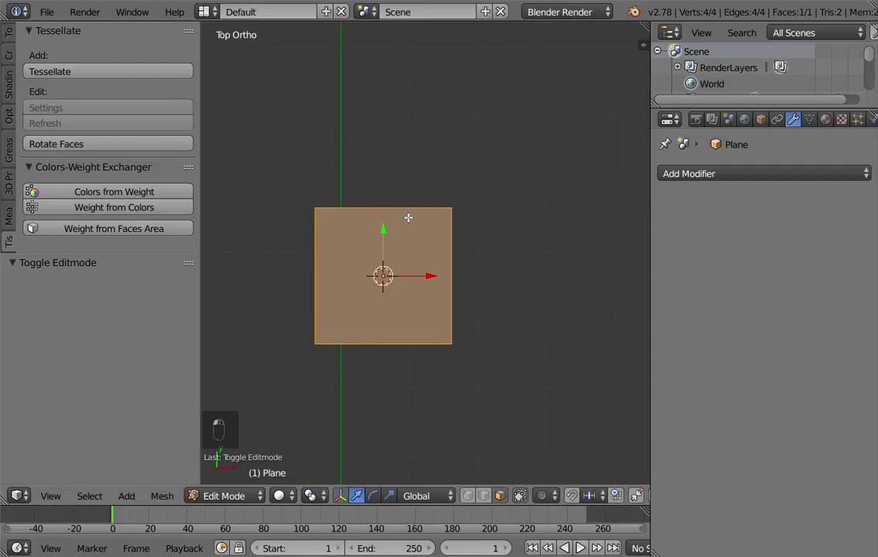
pyautogui.press('w')
pyautogui.click(340, 174)
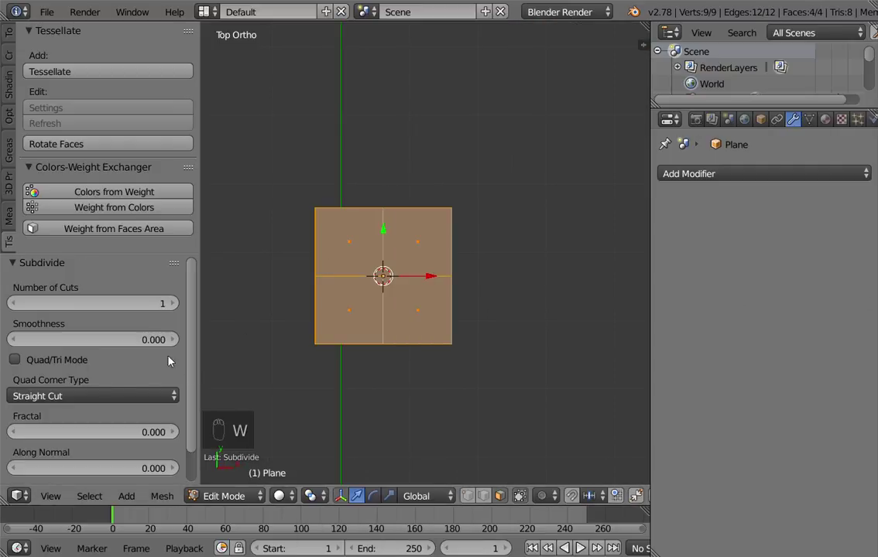
pyautogui.click(173, 303)
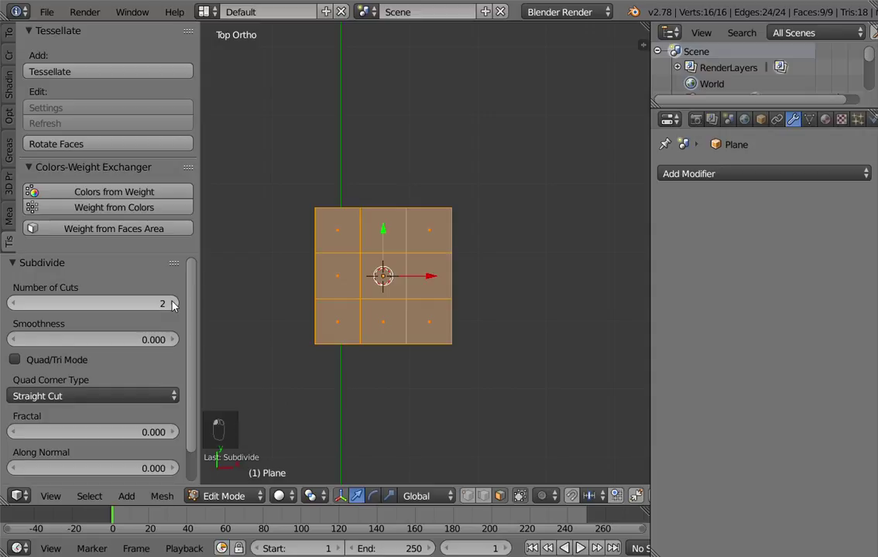
# Select the four corner faces and delete them.
pyautogui.rightClick(346, 316)
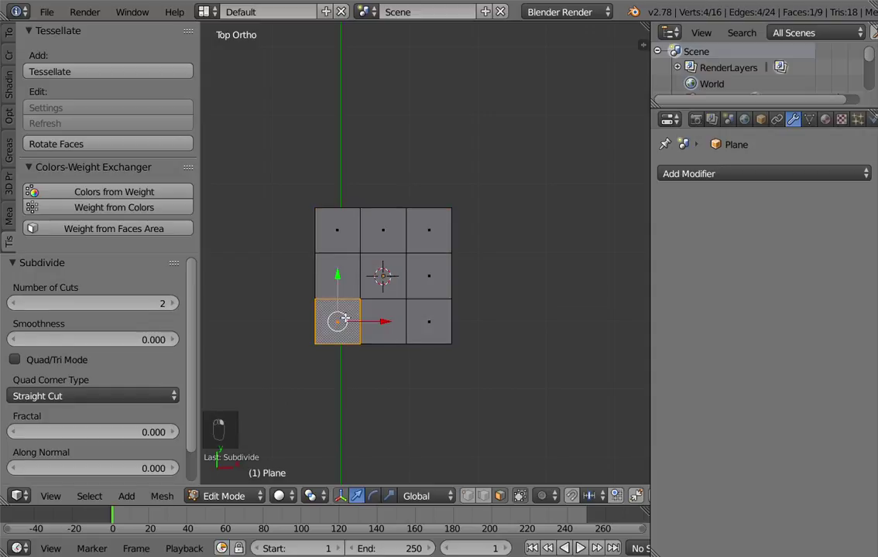
pyautogui.keyDown('shift'); pyautogui.rightClick(345, 233); pyautogui.keyUp('shift')
pyautogui.keyDown('shift'); pyautogui.rightClick(425, 238); pyautogui.keyUp('shift')
pyautogui.keyDown('shift'); pyautogui.rightClick(430, 319); pyautogui.keyUp('shift')
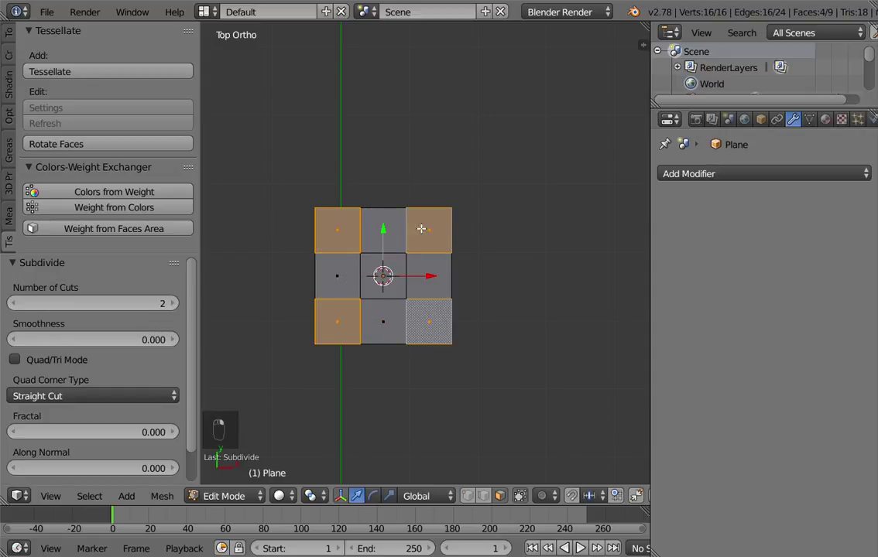
pyautogui.press('x')
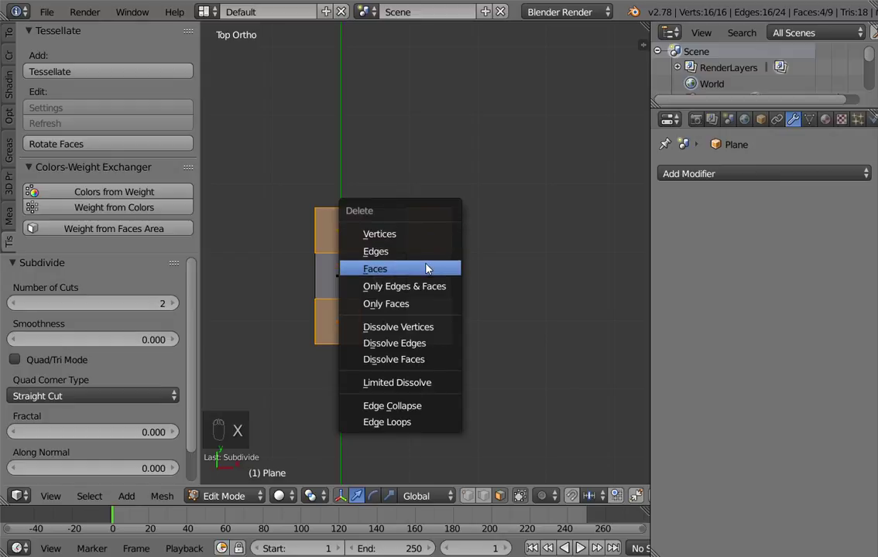
pyautogui.click(428, 265)
# Scale the centre face up by 1.621.
pyautogui.press('s')
pyautogui.click(490, 355)
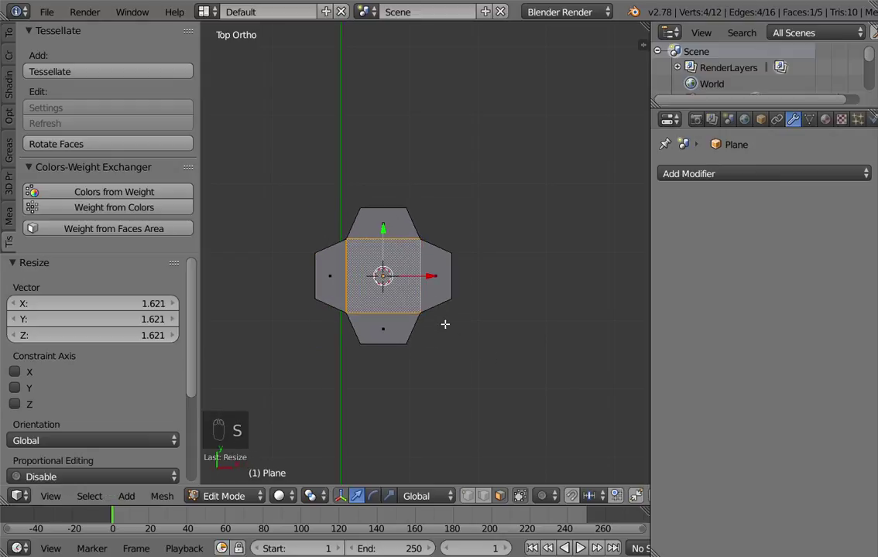
pyautogui.scroll(1, 440, 318)
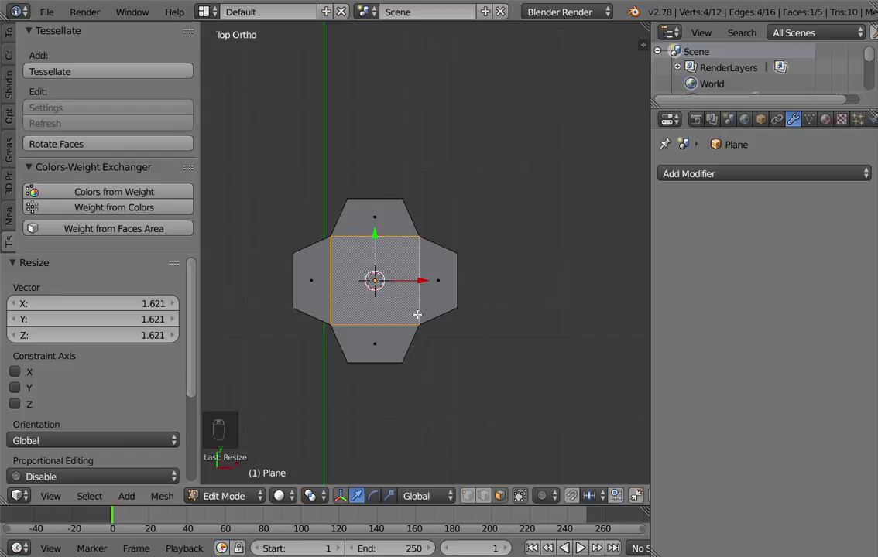
pyautogui.scroll(2, 424, 304)
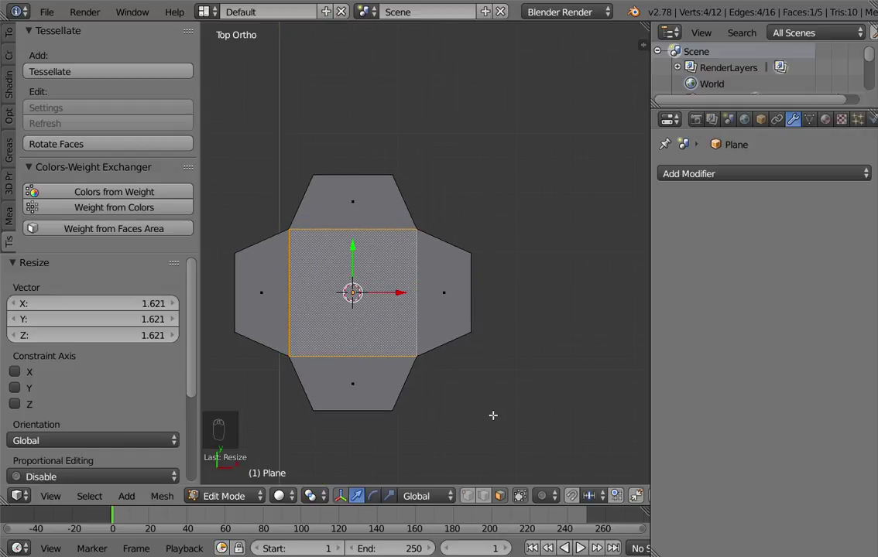
# Inset the centre face by 0.1499, then delete it to open a hole.
pyautogui.press('i')
pyautogui.click(394, 339)
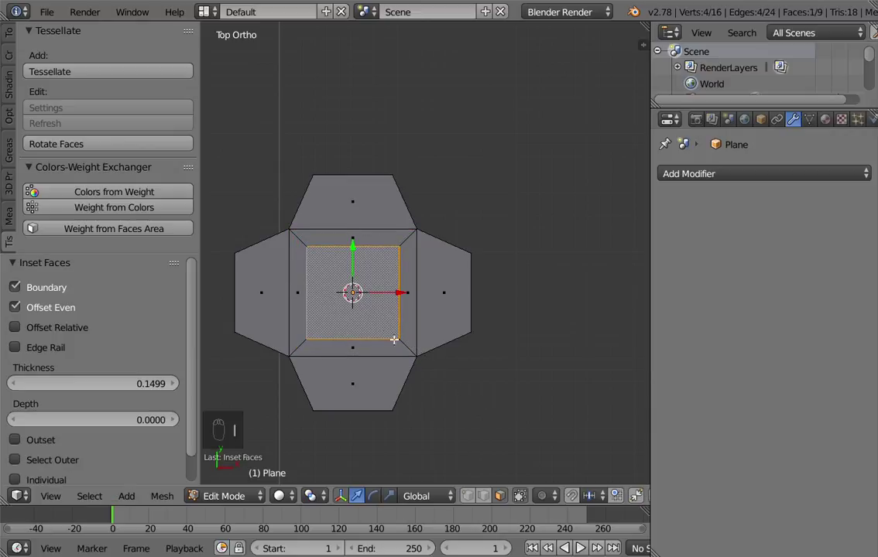
pyautogui.press('x')
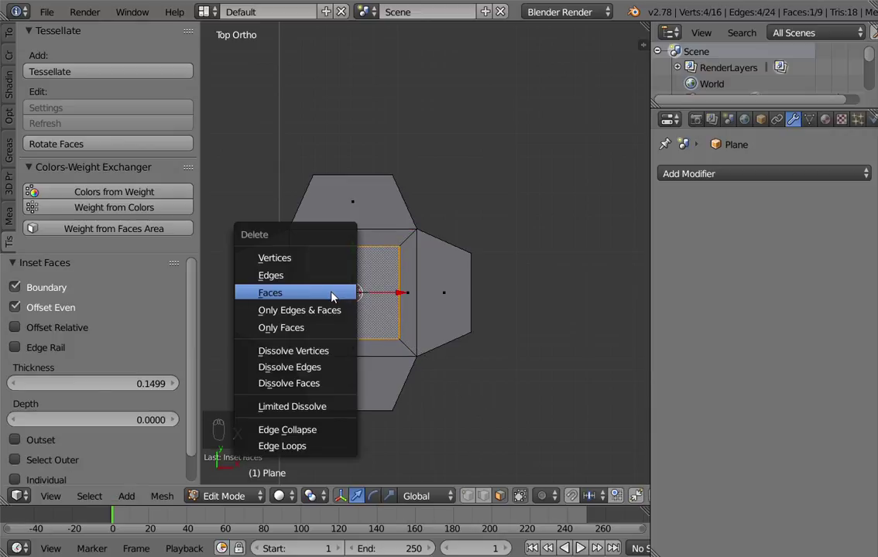
pyautogui.click(338, 293)
# Frame the mesh in perspective, switch to edge select and select the inner square loop.
pyautogui.moveTo(351, 305); pyautogui.dragTo(359, 234, button='middle')
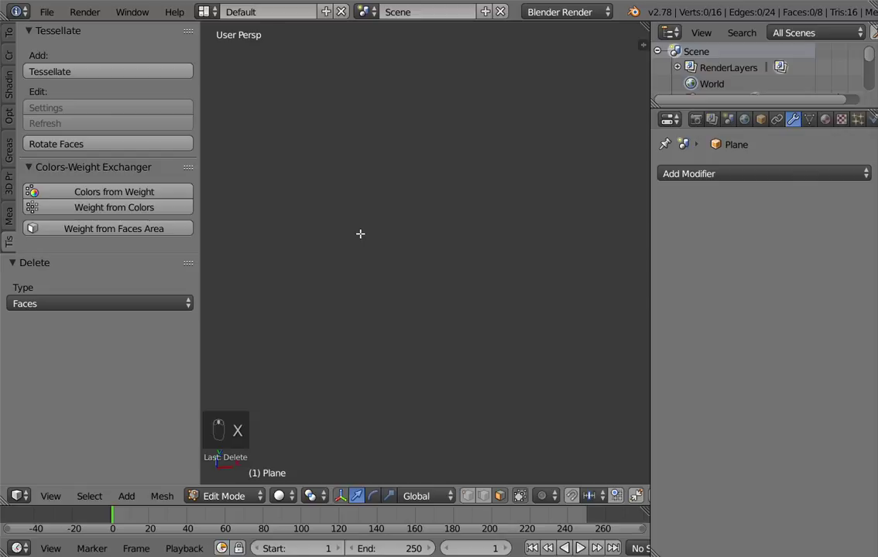
pyautogui.press('a')
pyautogui.press('KP_Decimal')
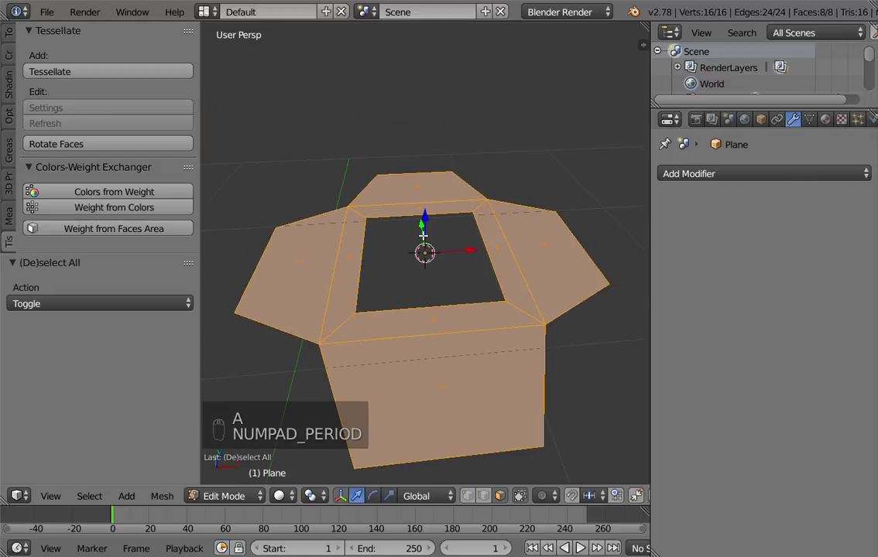
pyautogui.press('a')
pyautogui.moveTo(424, 247); pyautogui.dragTo(416, 243, button='middle')
pyautogui.hotkey('ctrl', 'Tab')
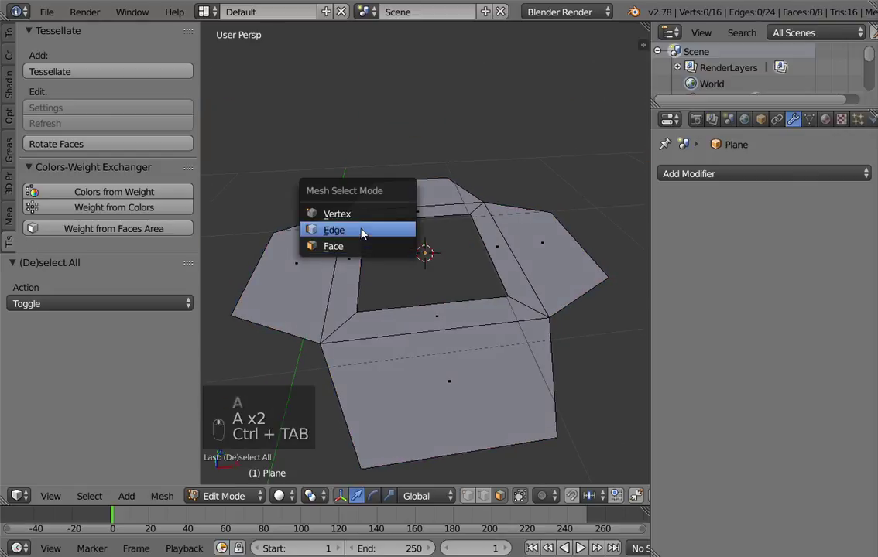
pyautogui.click(360, 231)
pyautogui.keyDown('alt'); pyautogui.rightClick(362, 256); pyautogui.keyUp('alt')
pyautogui.scroll(-4, 394, 249)
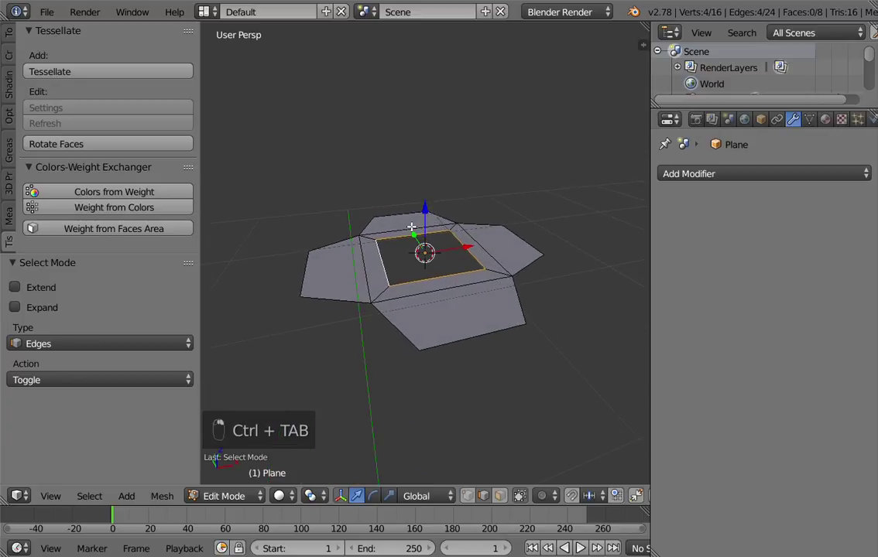
pyautogui.scroll(2, 412, 228)
# Extrude the inner edge loop 0.628 up in Z to form walls.
pyautogui.press('e')
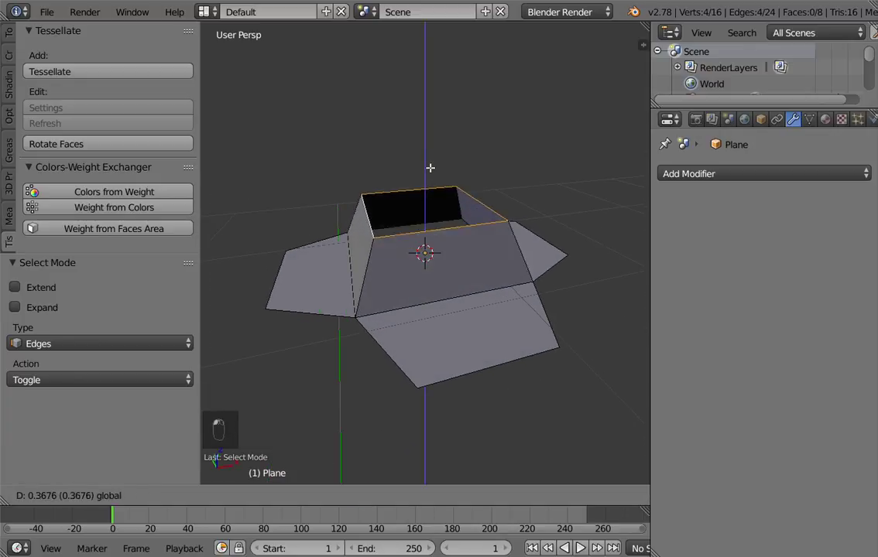
pyautogui.click(431, 131)
pyautogui.moveTo(425, 158); pyautogui.dragTo(460, 263, button='middle')
# Return the plane to Object Mode and view the torus, sphere and rock.
pyautogui.press('Tab')
pyautogui.moveTo(539, 254); pyautogui.dragTo(457, 274, button='middle')
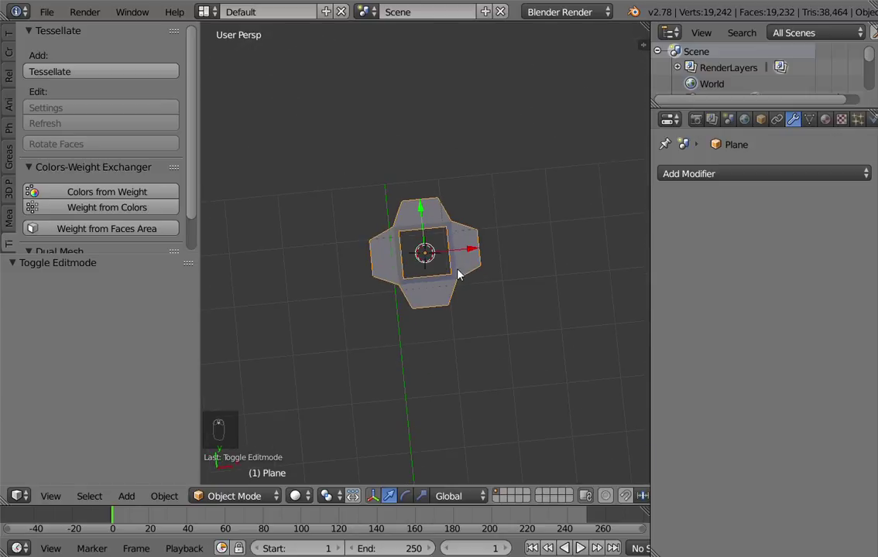
pyautogui.moveTo(637, 243); pyautogui.dragTo(418, 262, button='middle')
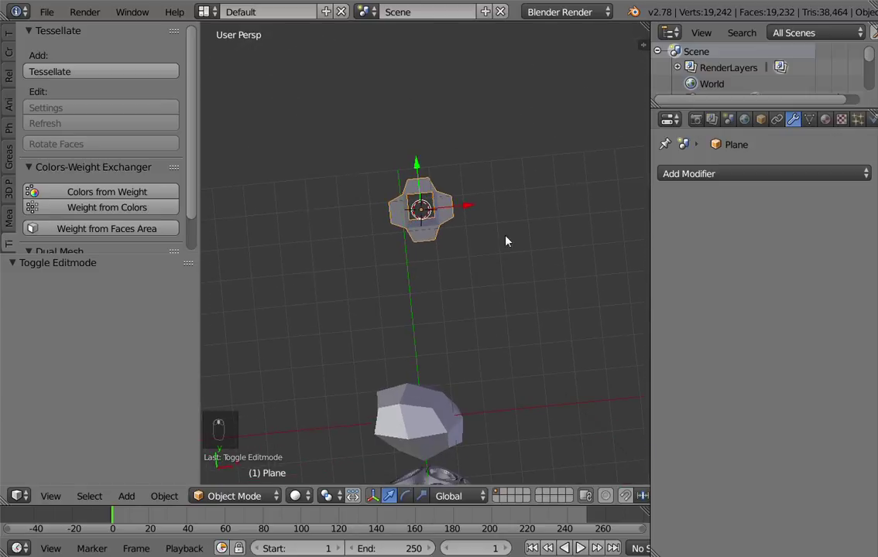
pyautogui.moveTo(506, 242); pyautogui.dragTo(451, 233, button='middle')
# Tessellate the rock Cube with the plane, using its modifiers and merging at 0.001.
pyautogui.moveTo(582, 229); pyautogui.dragTo(469, 248, button='middle')
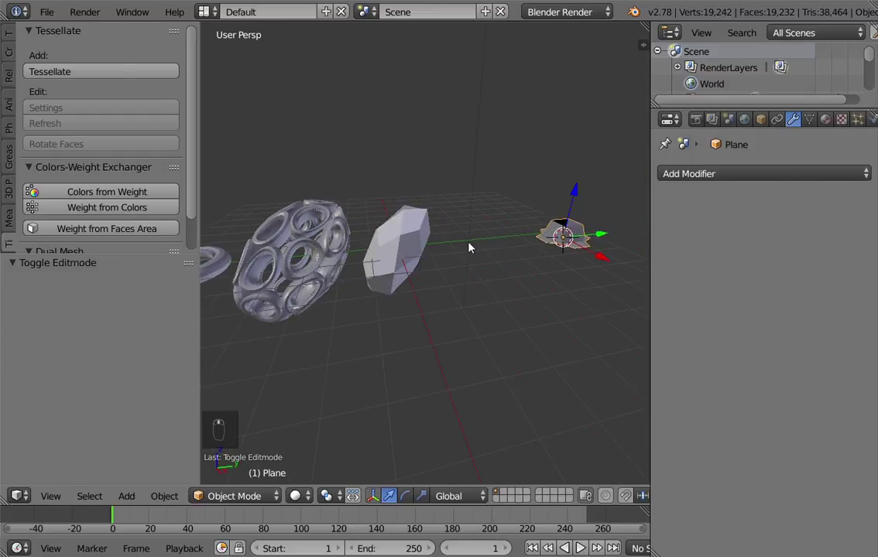
pyautogui.keyDown('shift'); pyautogui.rightClick(414, 230); pyautogui.keyUp('shift')
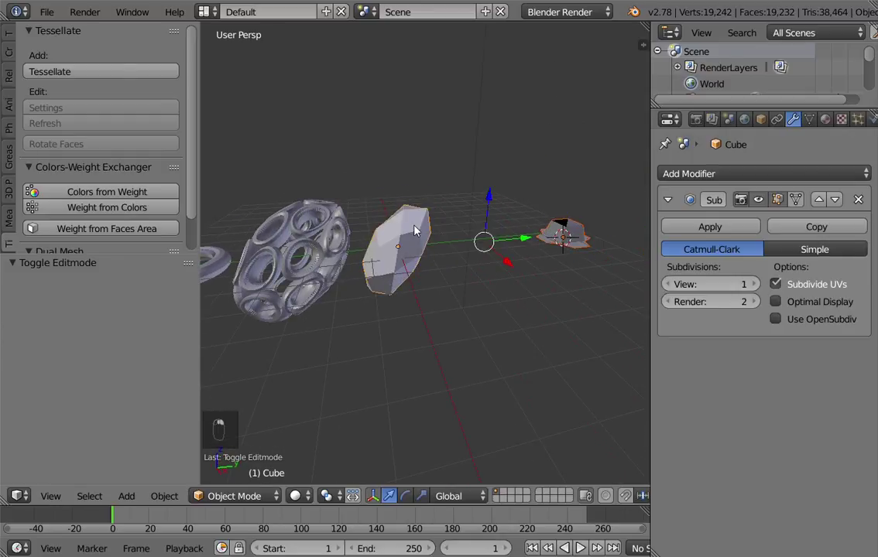
pyautogui.click(139, 71)
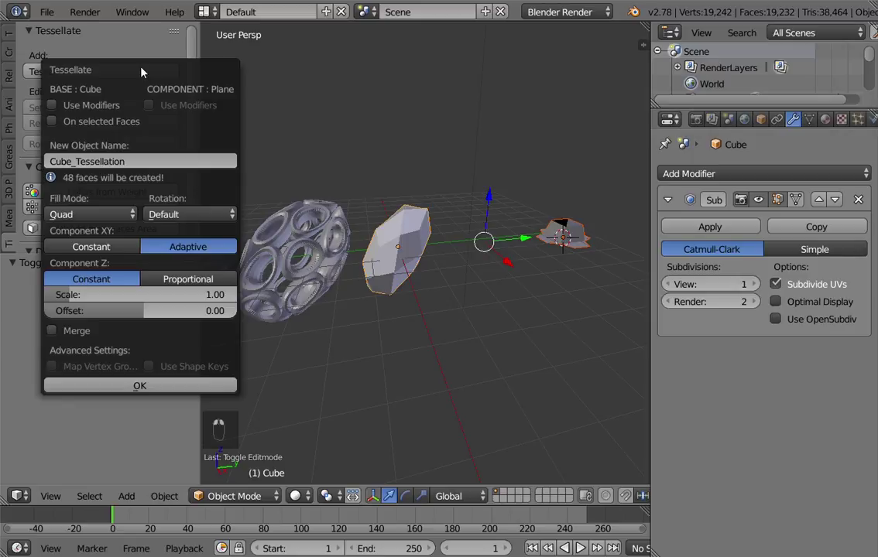
pyautogui.click(53, 105)
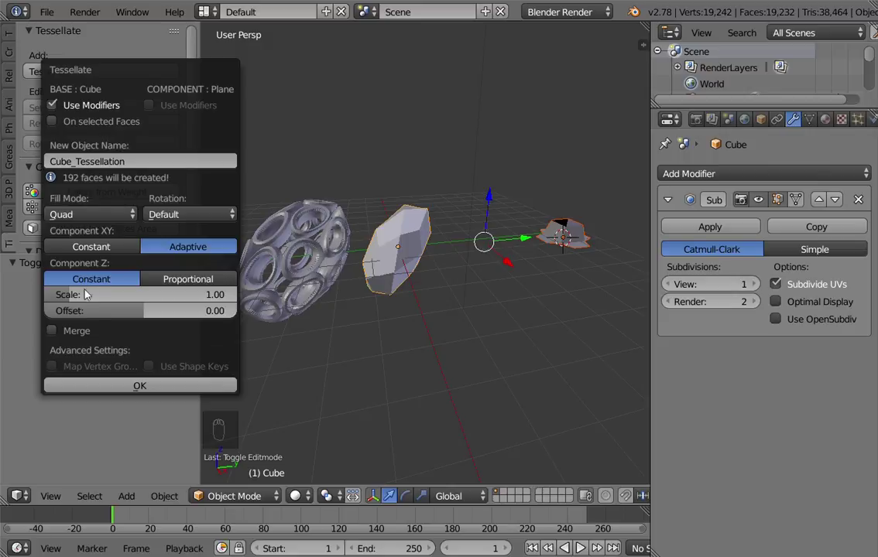
pyautogui.click(52, 331)
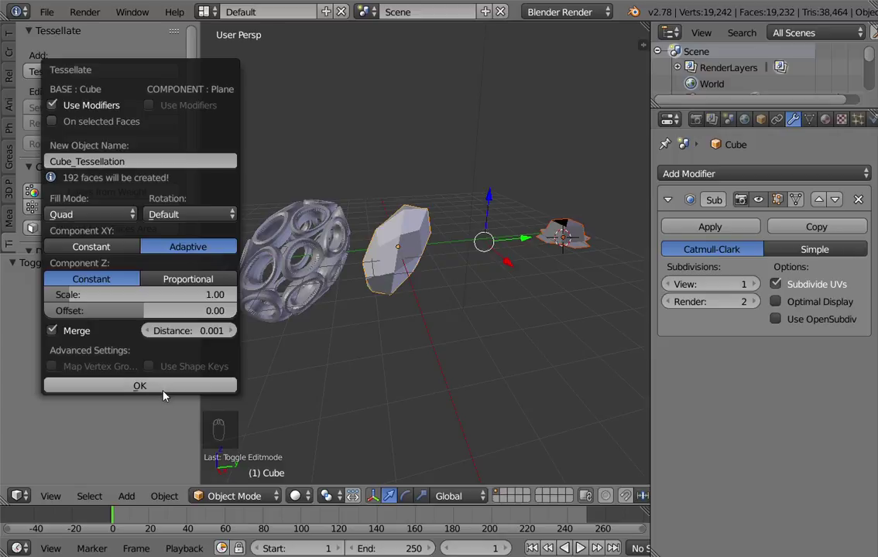
pyautogui.click(141, 387)
# Move Cube_Tessellation along the X axis.
pyautogui.moveTo(417, 270); pyautogui.dragTo(422, 246, button='middle')
pyautogui.moveTo(405, 248); pyautogui.dragTo(345, 338)
pyautogui.scroll(5, 387, 297)
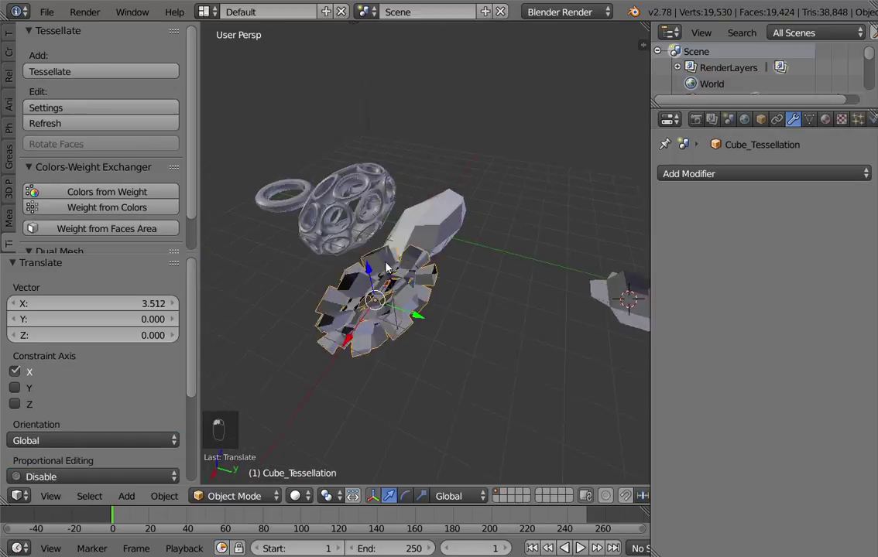
pyautogui.moveTo(387, 296); pyautogui.dragTo(339, 289, button='middle')
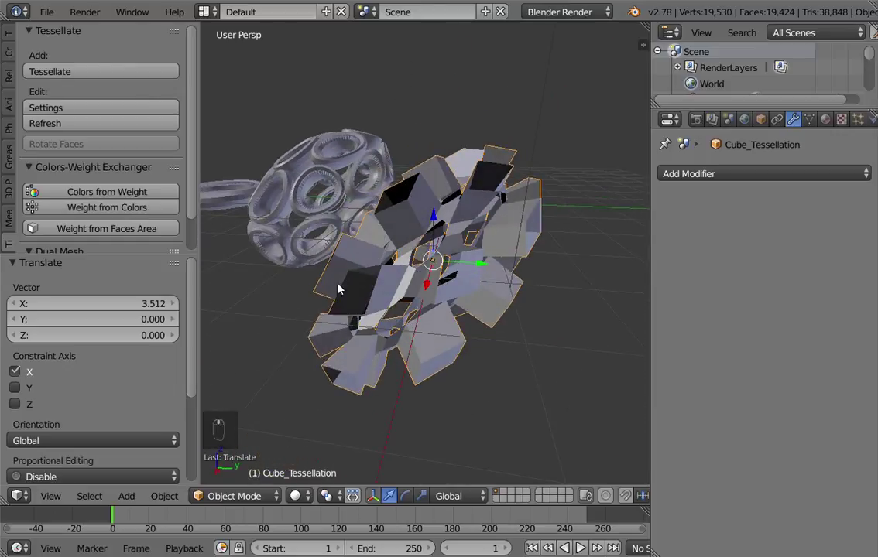
# Set the tessellation's component Z scale to 0.3 and apply the settings.
pyautogui.click(98, 110)
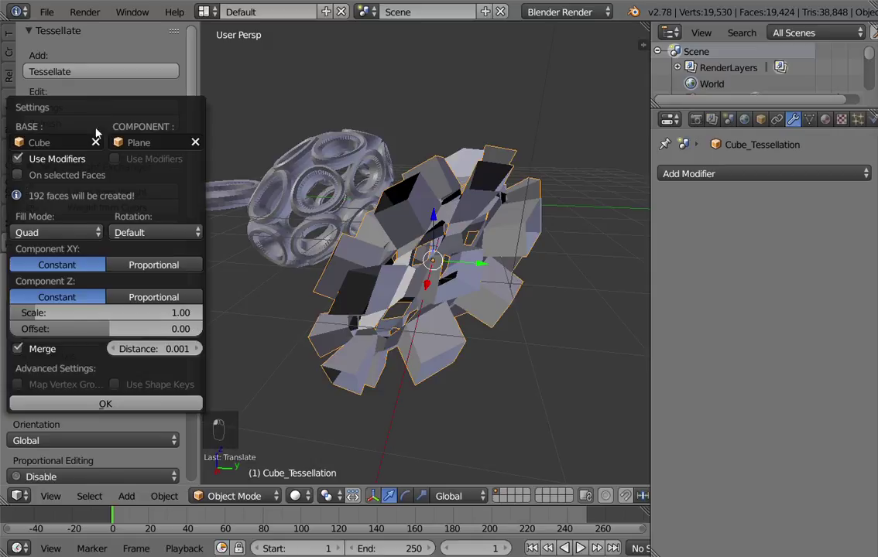
pyautogui.click(56, 313)
pyautogui.write('0.3')
pyautogui.press('Return')
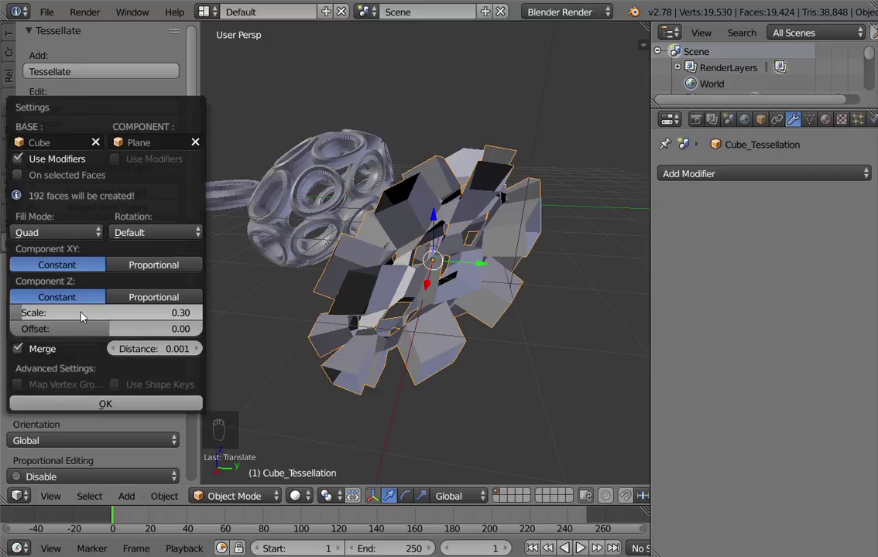
pyautogui.click(105, 404)
pyautogui.moveTo(397, 315); pyautogui.dragTo(489, 189, button='middle')
# Add a Subdivision Surface modifier and a Solidify modifier with 0.0280 thickness.
pyautogui.click(701, 173)
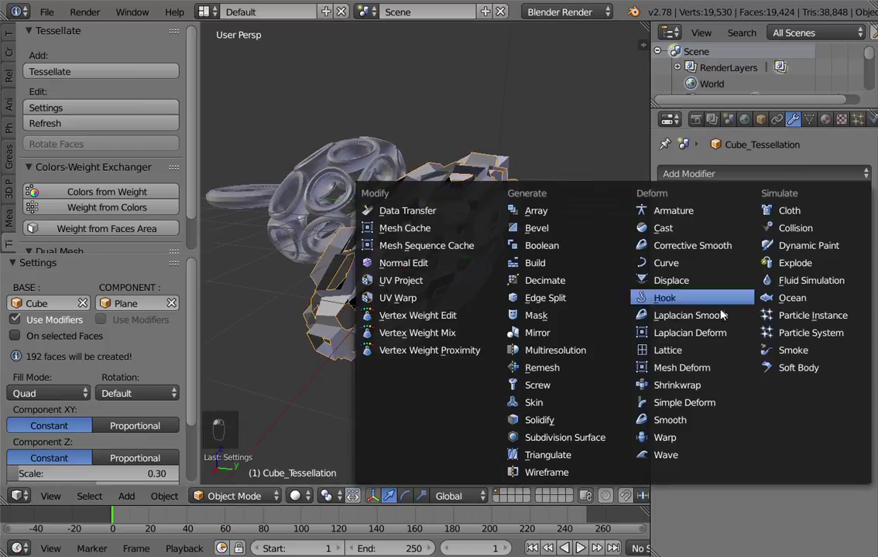
pyautogui.click(568, 438)
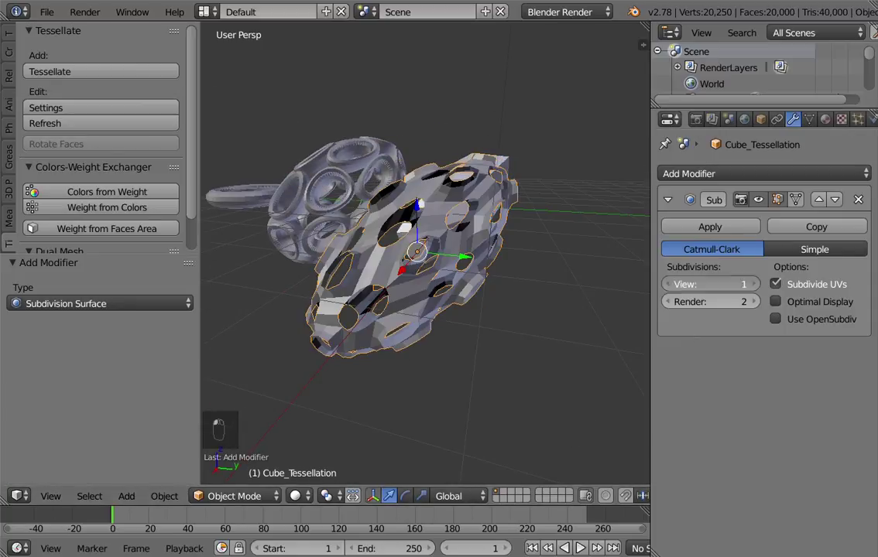
pyautogui.click(763, 175)
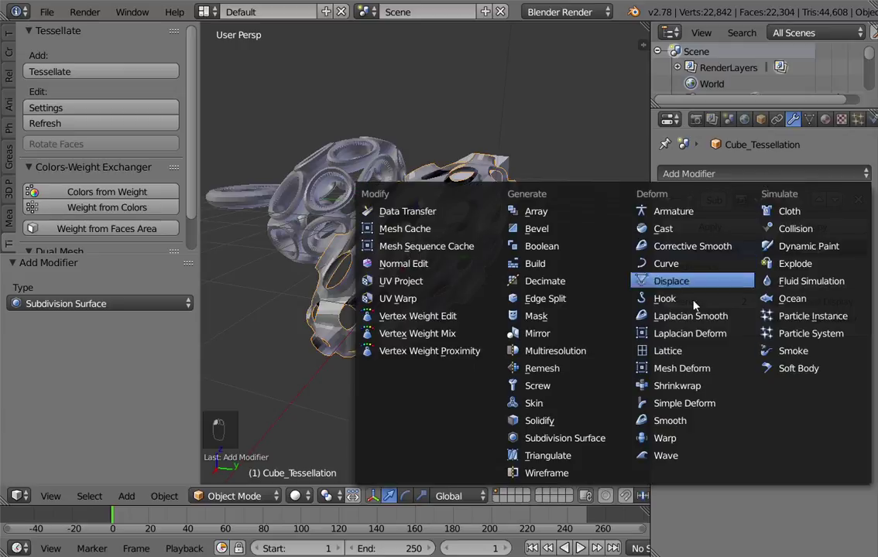
pyautogui.click(571, 420)
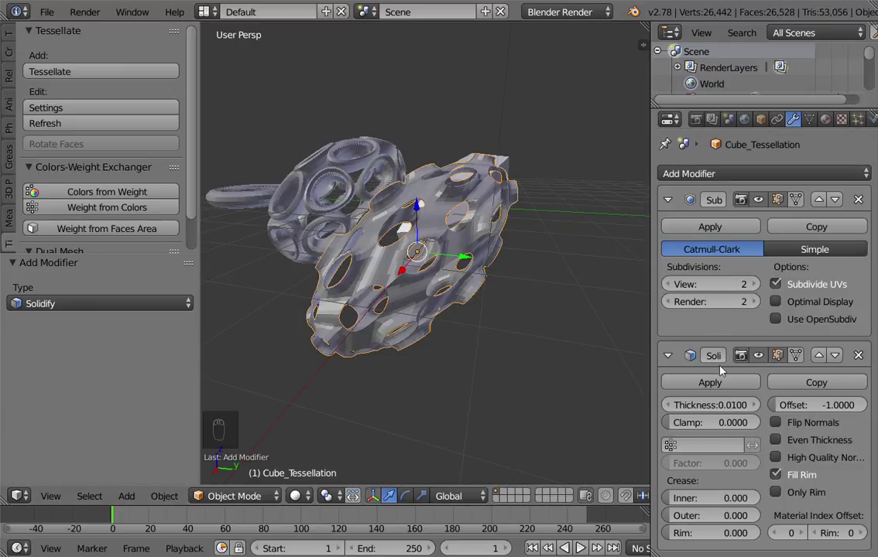
pyautogui.moveTo(675, 405)
pyautogui.mouseDown()
pyautogui.moveTo(716, 405)
pyautogui.moveTo(676, 407)
pyautogui.mouseUp()
pyautogui.scroll(4, 343, 314)
pyautogui.moveTo(343, 314); pyautogui.dragTo(364, 334, button='middle')
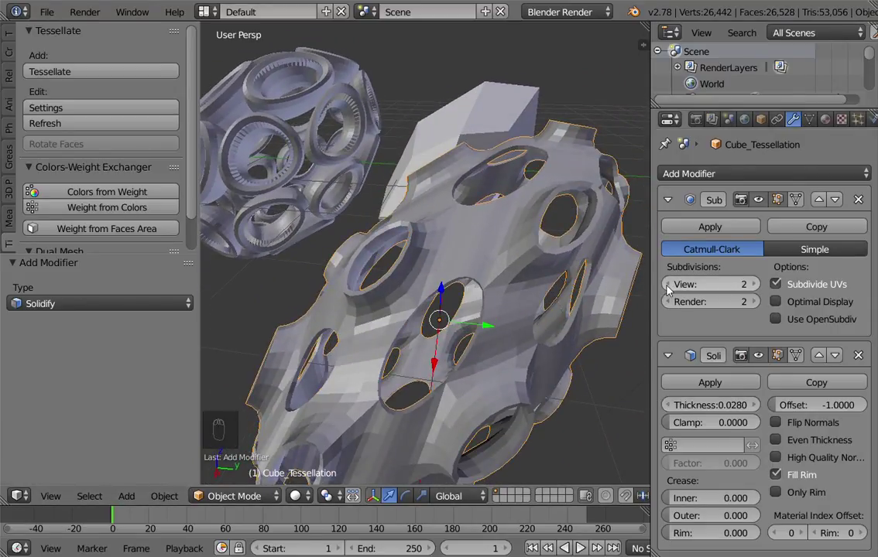
pyautogui.moveTo(417, 274); pyautogui.dragTo(497, 271, button='middle')
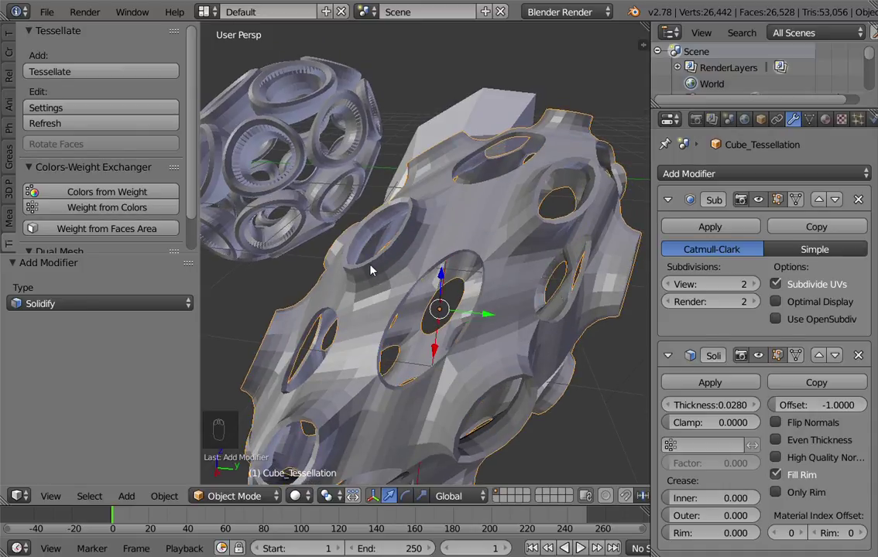
pyautogui.moveTo(370, 270); pyautogui.dragTo(404, 279, button='middle')
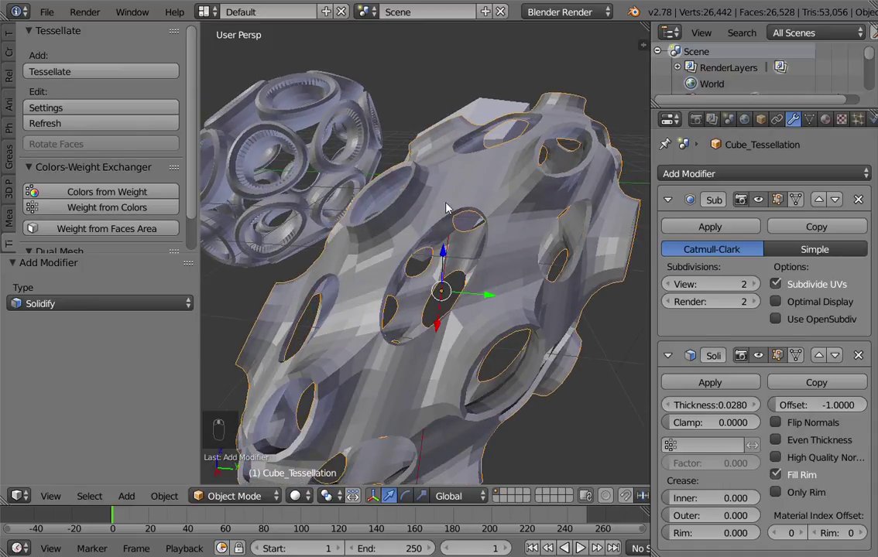
# Move Solidify above Subdivision and set inner/outer creases to 0.742 and 0.784.
pyautogui.click(818, 355)
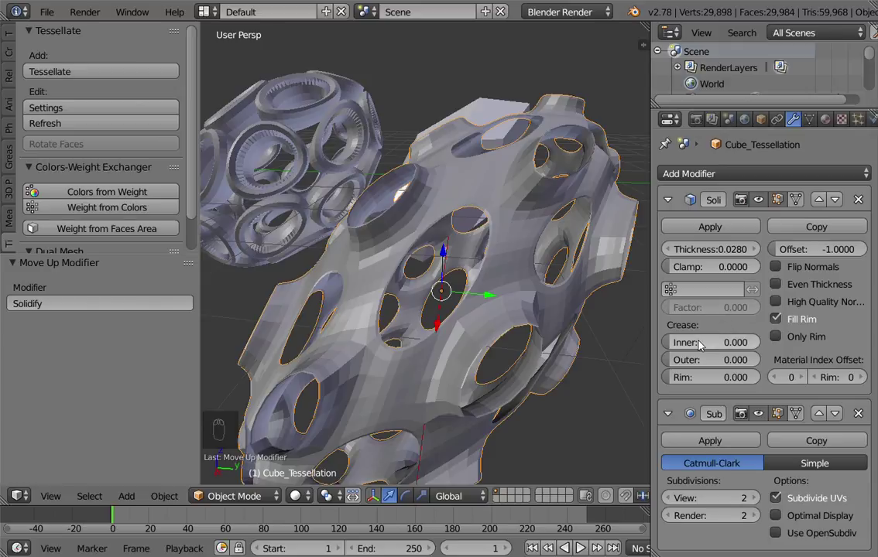
pyautogui.moveTo(681, 343)
pyautogui.mouseDown()
pyautogui.moveTo(724, 343)
pyautogui.moveTo(700, 360)
pyautogui.moveTo(708, 366)
pyautogui.moveTo(724, 342)
pyautogui.mouseUp()
pyautogui.moveTo(433, 271); pyautogui.dragTo(542, 316, button='middle')
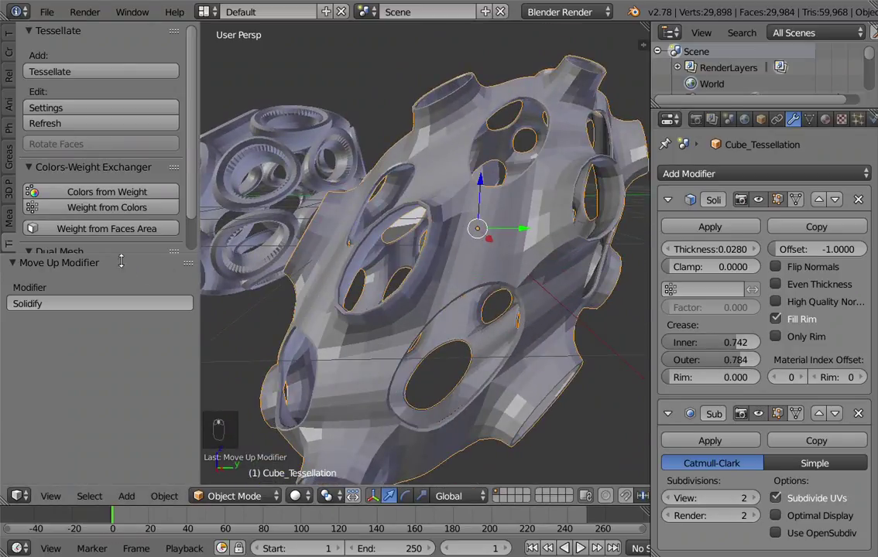
pyautogui.scroll(-4, 424, 256)
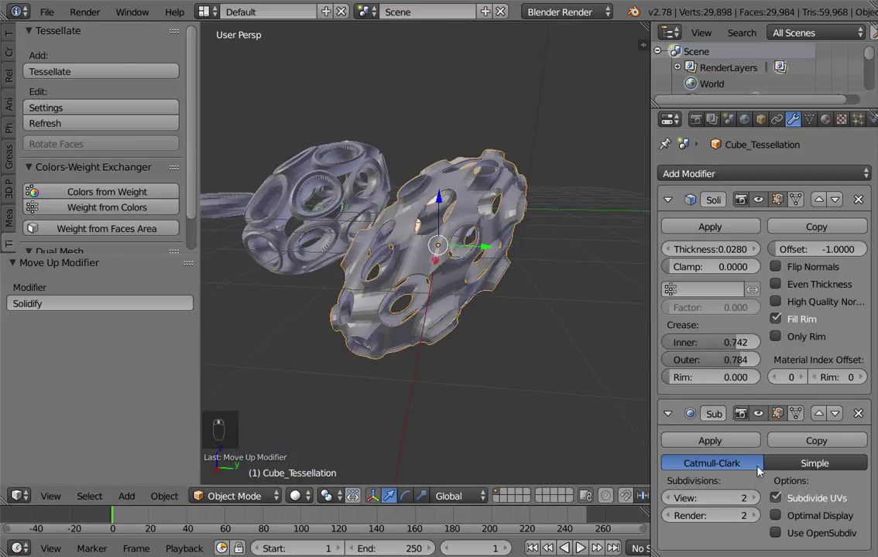
# Raise the Subdivision viewport level to 3 and shift the membrane along X.
pyautogui.click(753, 499)
pyautogui.moveTo(493, 341); pyautogui.dragTo(380, 333, button='middle')
pyautogui.scroll(3, 464, 301)
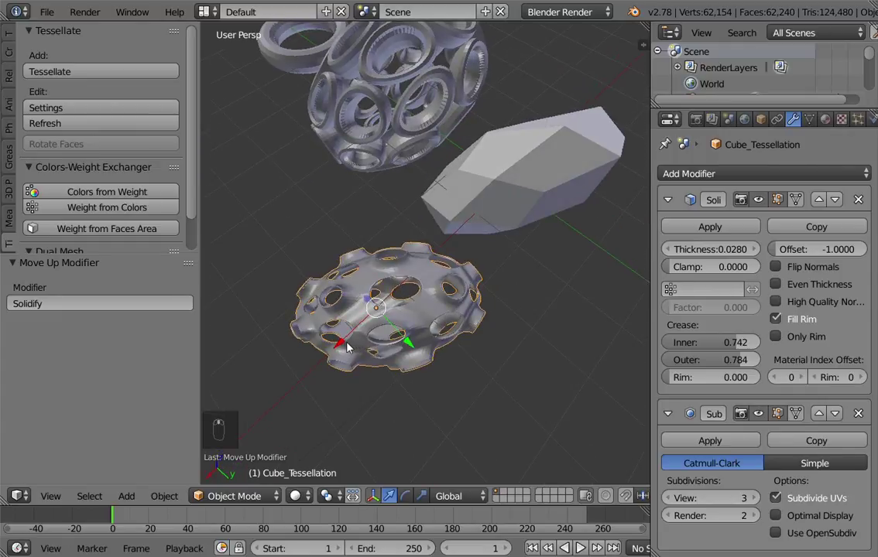
pyautogui.moveTo(341, 349); pyautogui.dragTo(325, 364)
# On the rock Cube, extrude one face 1.654 up and scale it to 0.387.
pyautogui.scroll(-2, 325, 364)
pyautogui.moveTo(325, 364); pyautogui.dragTo(508, 192, button='middle')
pyautogui.rightClick(464, 207)
pyautogui.press('Tab')
pyautogui.hotkey('ctrl', 'Tab')
pyautogui.click(450, 196)
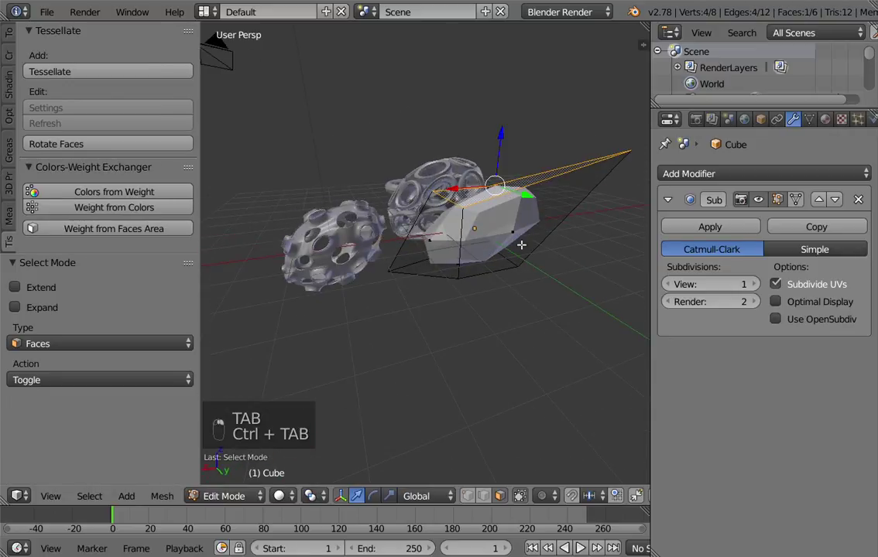
pyautogui.press('e')
pyautogui.click(521, 194)
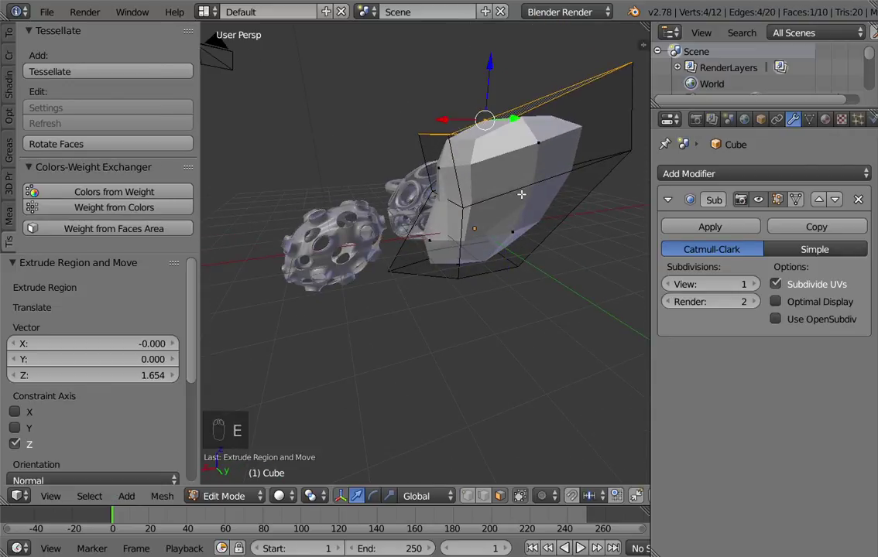
pyautogui.press('s')
pyautogui.click(498, 202)
pyautogui.moveTo(498, 202); pyautogui.dragTo(128, 169, button='middle')
pyautogui.press('Tab')
# Refresh Cube_Tessellation so it follows the edited cube, giving 90,928 faces.
pyautogui.rightClick(488, 252)
pyautogui.click(99, 120)
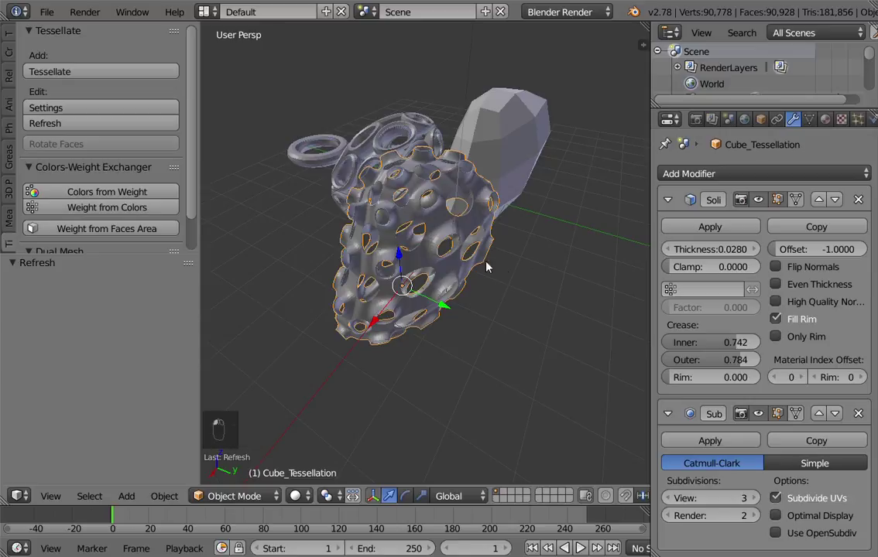
pyautogui.moveTo(485, 265); pyautogui.dragTo(378, 271, button='middle')
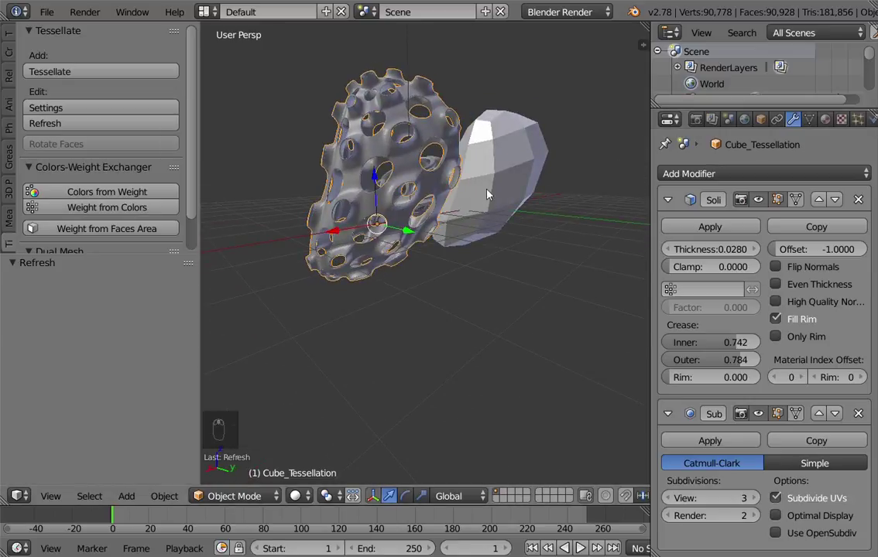
pyautogui.moveTo(430, 167); pyautogui.dragTo(450, 276, button='middle')
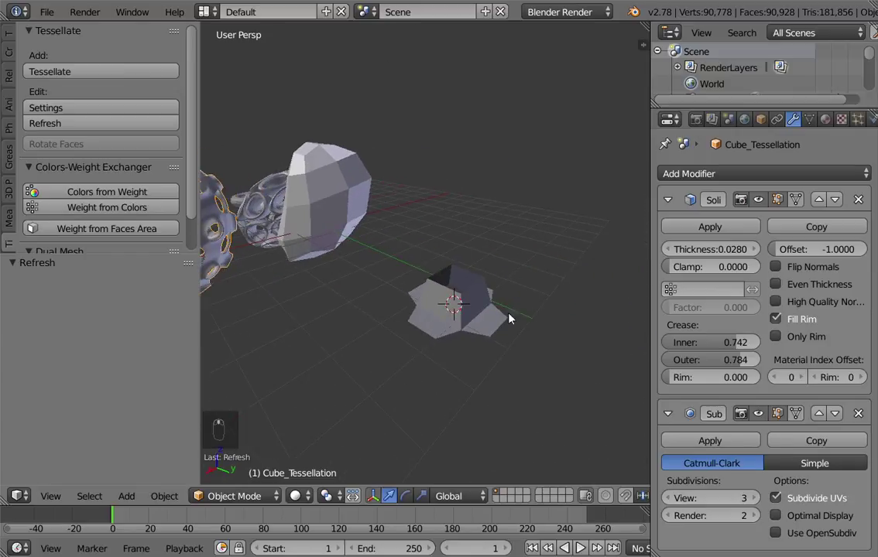
# Edit the Plane component and select three of its bottom vertices.
pyautogui.rightClick(468, 318)
pyautogui.press('Tab')
pyautogui.scroll(4, 468, 318)
pyautogui.scroll(-2, 453, 306)
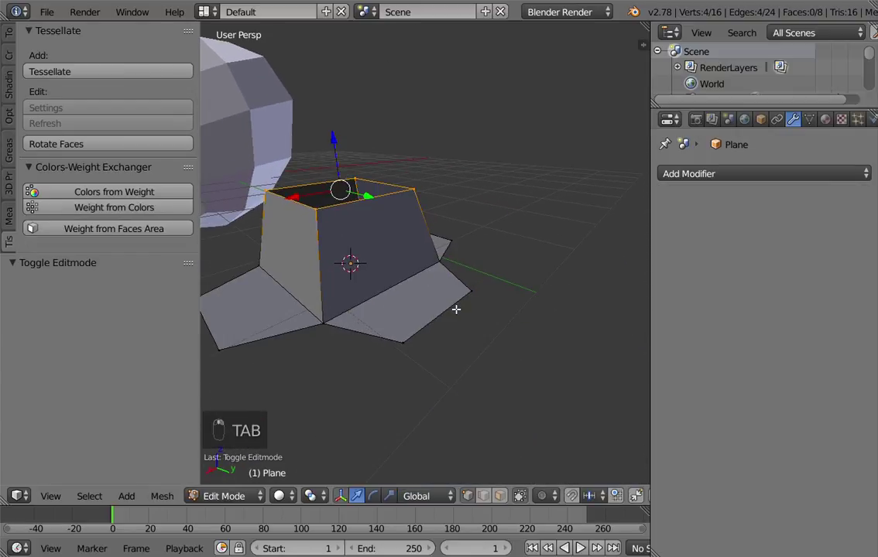
pyautogui.moveTo(456, 310); pyautogui.dragTo(478, 311, button='middle')
pyautogui.rightClick(297, 349)
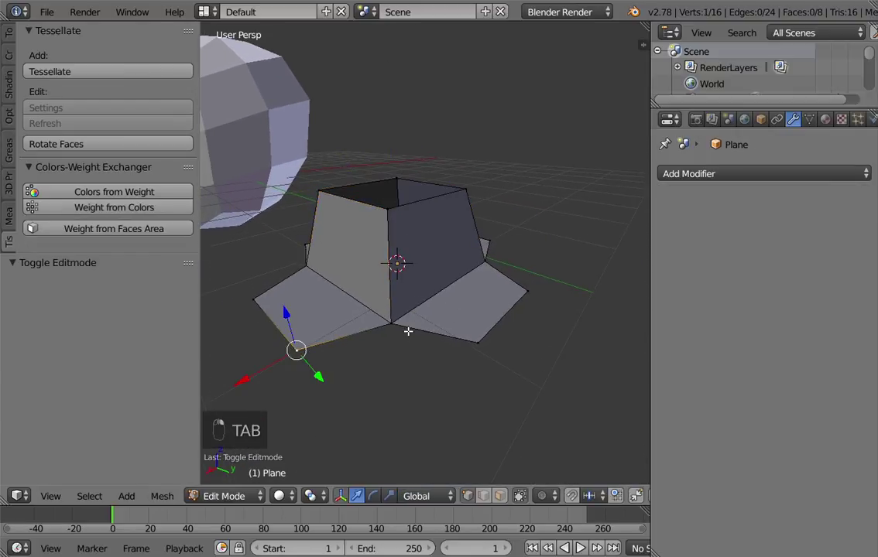
pyautogui.keyDown('shift'); pyautogui.rightClick(389, 324); pyautogui.keyUp('shift')
pyautogui.keyDown('shift'); pyautogui.rightClick(479, 342); pyautogui.keyUp('shift')
pyautogui.moveTo(541, 273); pyautogui.dragTo(452, 304, button='middle')
# Switch to edge select, add more bottom edges and centre the view on them.
pyautogui.hotkey('ctrl', 'Tab')
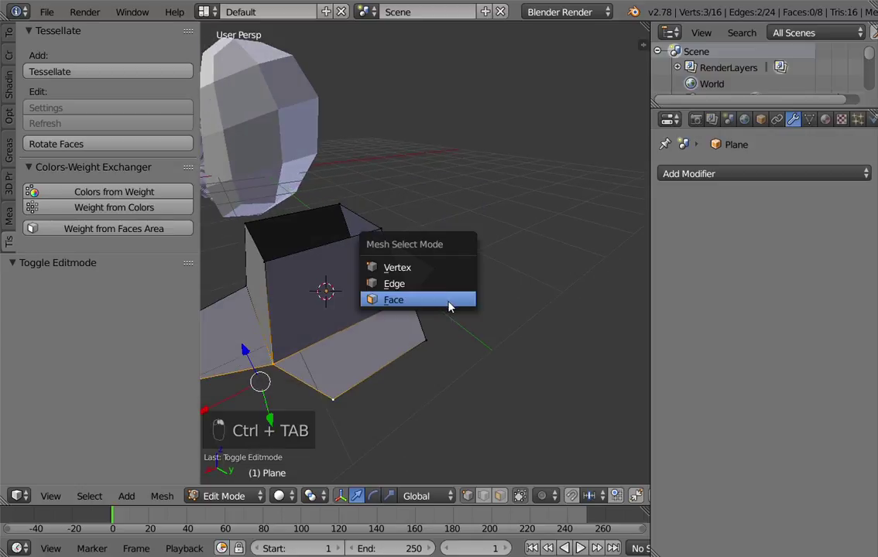
pyautogui.click(447, 285)
pyautogui.moveTo(300, 385); pyautogui.dragTo(372, 373, button='middle')
pyautogui.keyDown('shift'); pyautogui.rightClick(280, 417); pyautogui.keyUp('shift')
pyautogui.moveTo(280, 417); pyautogui.dragTo(421, 275, button='middle')
pyautogui.moveTo(411, 215); pyautogui.dragTo(362, 203, button='middle')
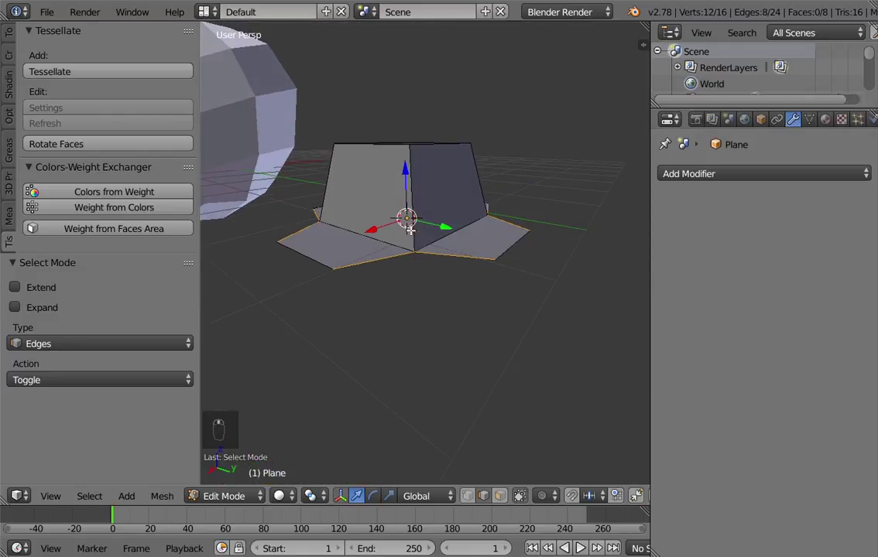
pyautogui.scroll(-4, 387, 246)
pyautogui.scroll(10, 483, 249)
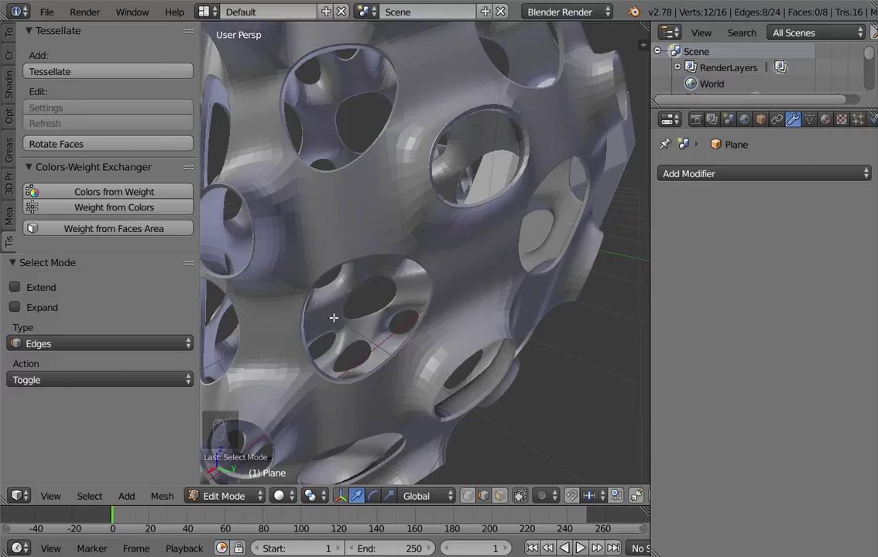
pyautogui.scroll(-10, 285, 235)
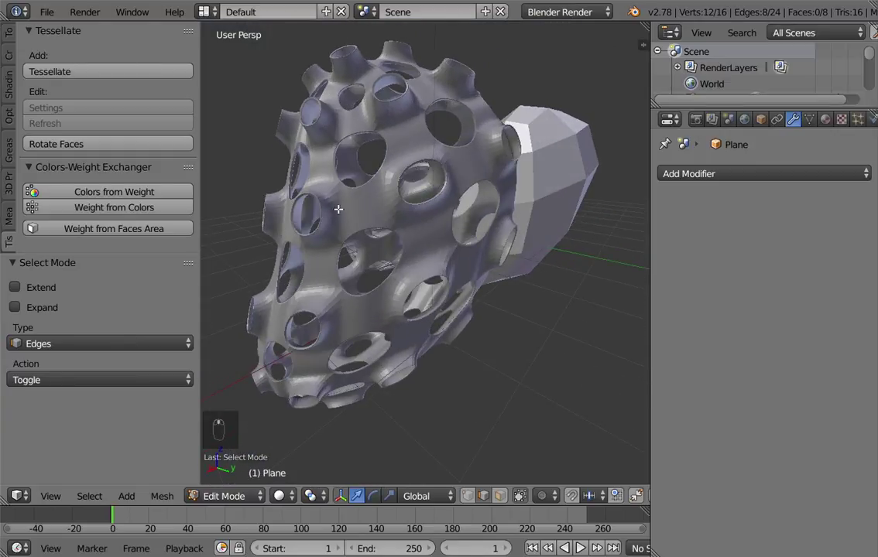
pyautogui.press('KP_Decimal')
pyautogui.moveTo(380, 234); pyautogui.dragTo(431, 248, button='middle')
# Extrude the selected bottom edges 0.5809 downward along Z.
pyautogui.press('e')
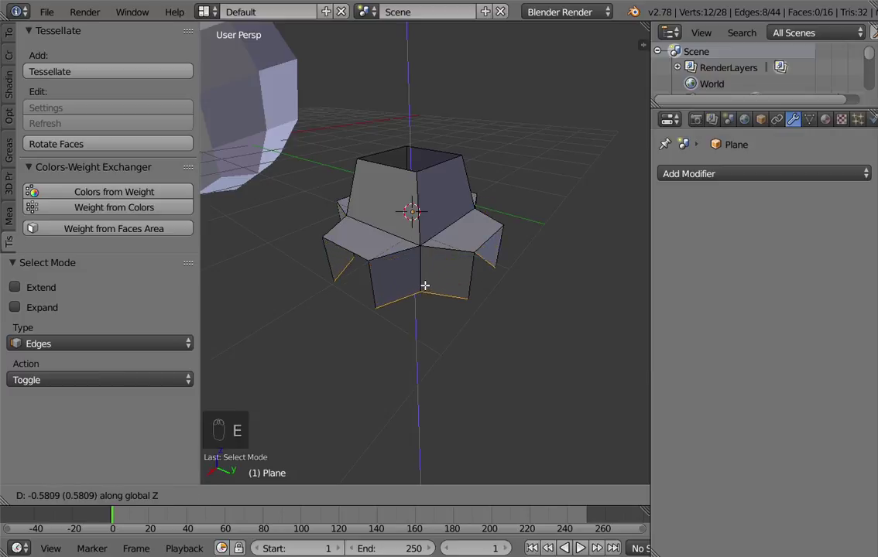
pyautogui.click(424, 285)
pyautogui.moveTo(425, 280)
pyautogui.mouseDown(button='middle')
pyautogui.moveTo(425, 239)
pyautogui.moveTo(425, 261)
pyautogui.mouseUp(button='middle')
# Back in object mode, refresh Cube_Tessellation so it picks up the extruded Plane component.
pyautogui.press('Tab')
pyautogui.scroll(-3, 336, 215)
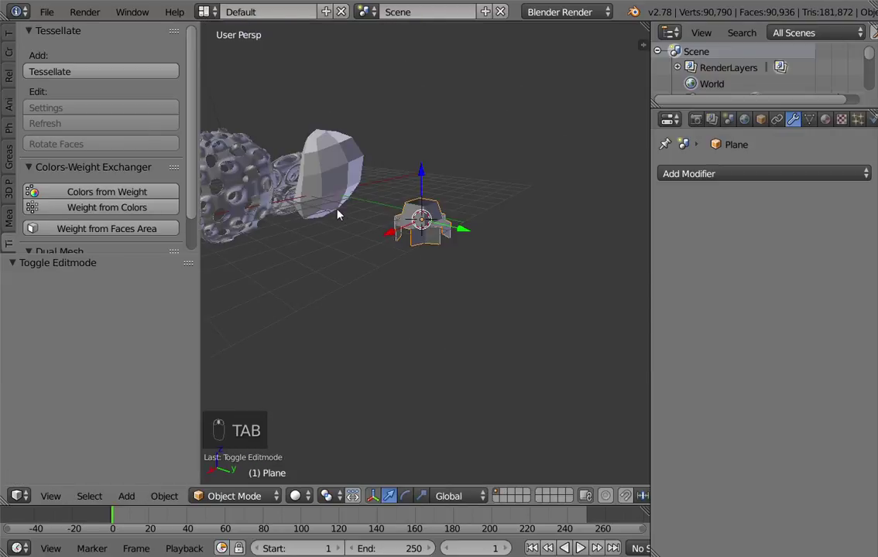
pyautogui.moveTo(337, 215); pyautogui.dragTo(462, 251, button='middle')
pyautogui.rightClick(565, 334)
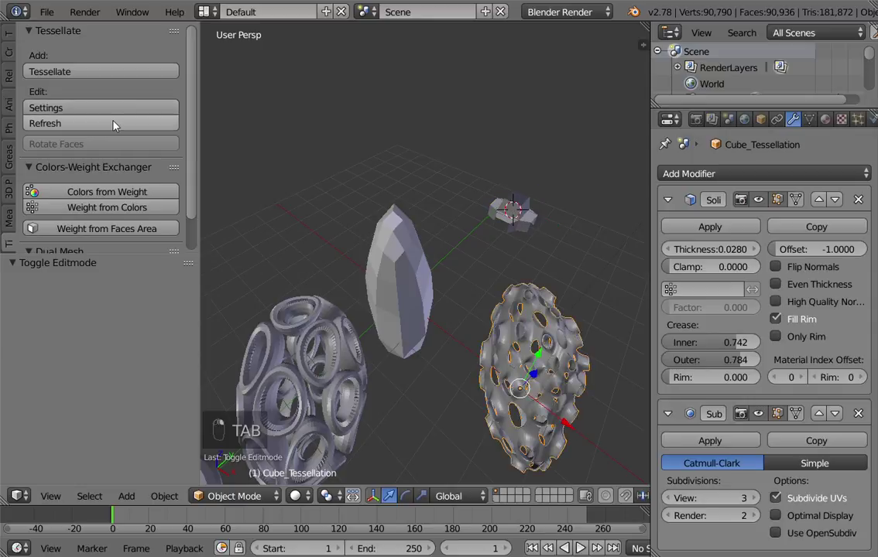
pyautogui.click(114, 125)
pyautogui.moveTo(460, 317); pyautogui.dragTo(375, 241, button='middle')
# Isolate the regenerated membrane in local view and inspect it up close.
pyautogui.press('KP_Divide')
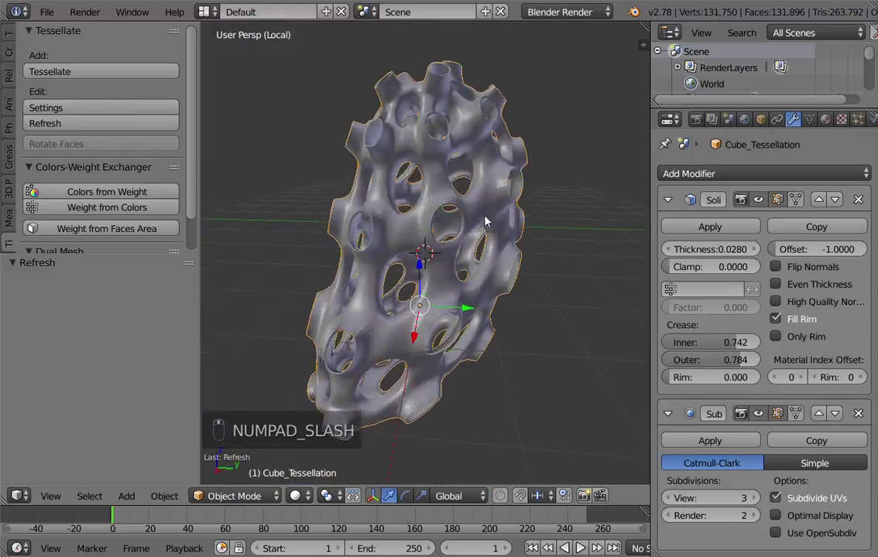
pyautogui.moveTo(486, 222); pyautogui.dragTo(456, 147, button='middle')
pyautogui.scroll(3, 453, 170)
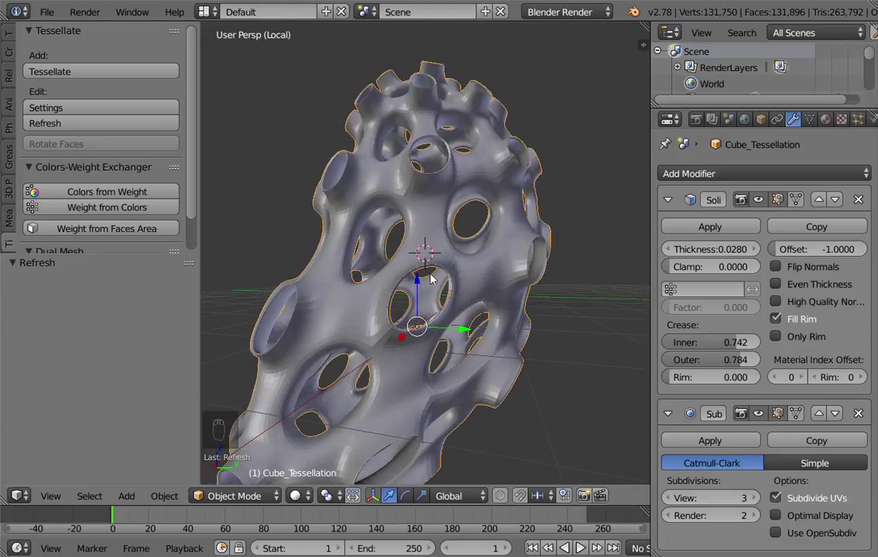
pyautogui.scroll(6, 465, 317)
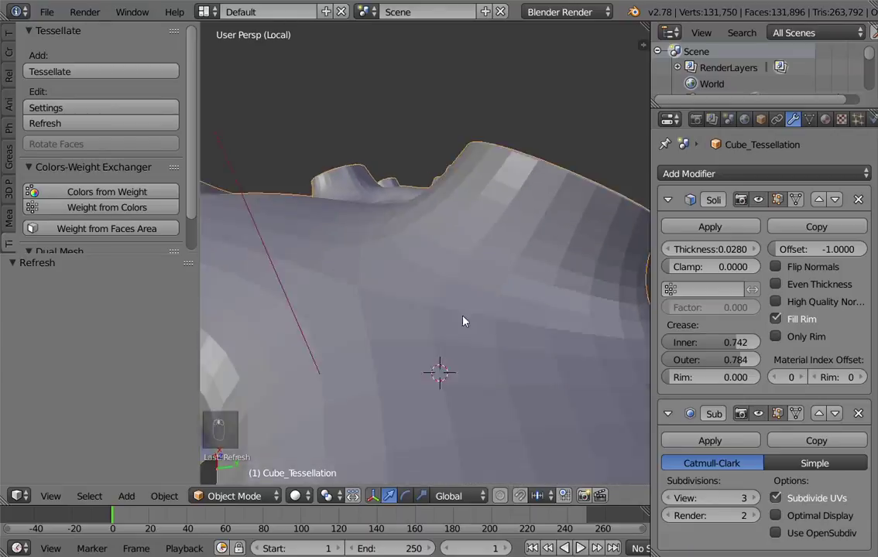